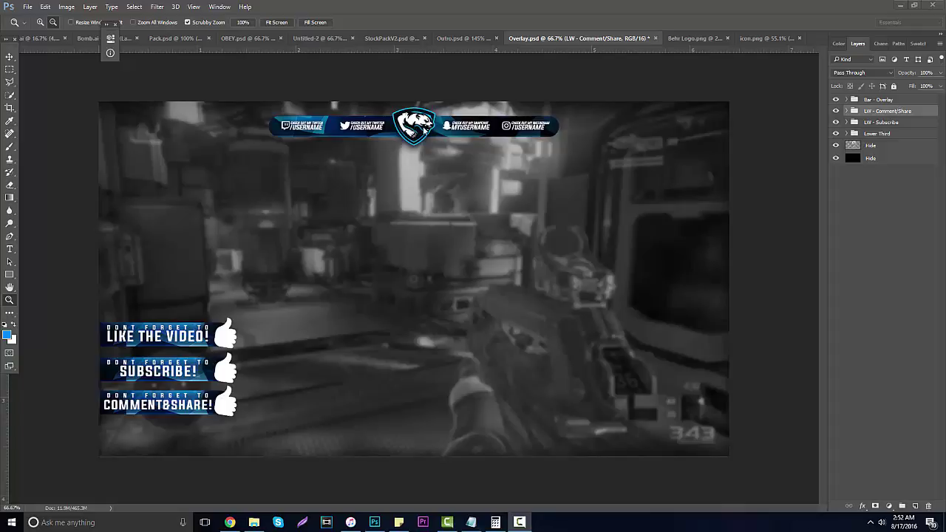
# Switch from Photoshop to the YouTube tutorial in Chrome
pyautogui.click(231, 522)
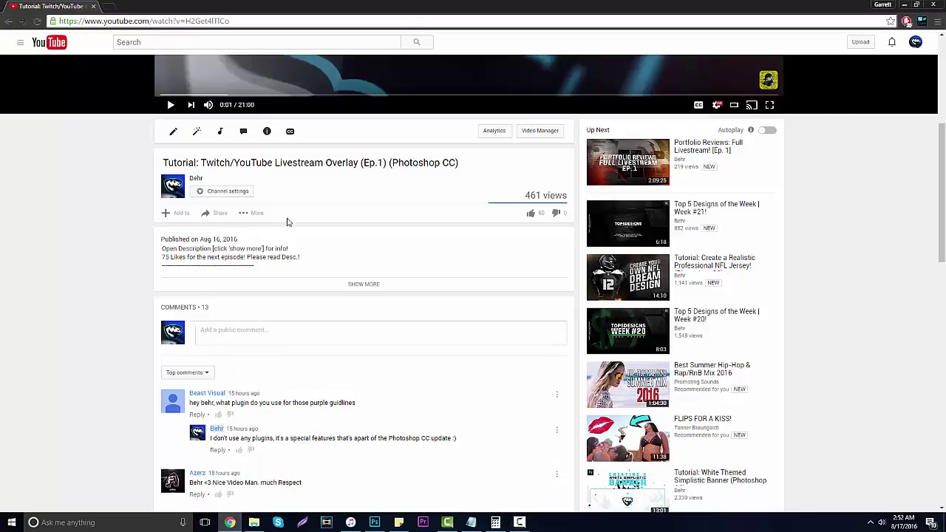
# Scroll up the tutorial page and return to the Photoshop Overlay document
pyautogui.scroll(2, 310, 237)
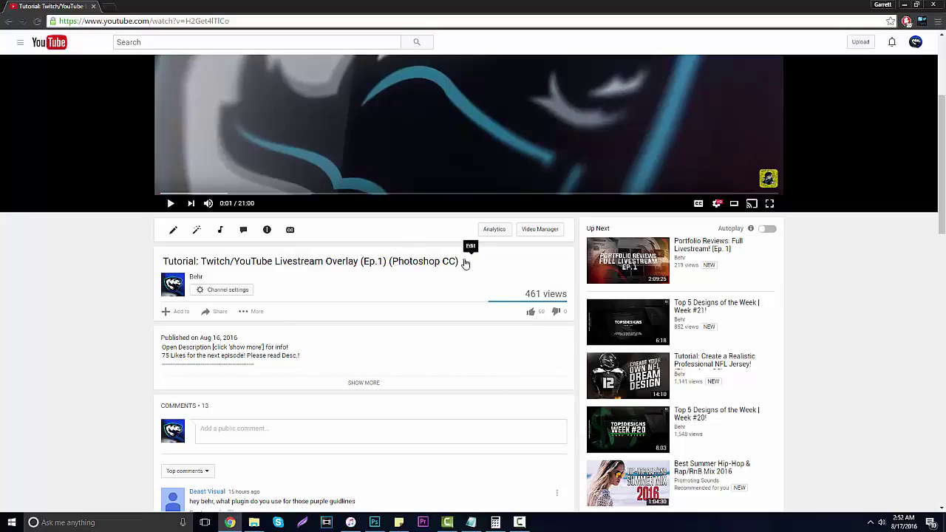
pyautogui.click(375, 523)
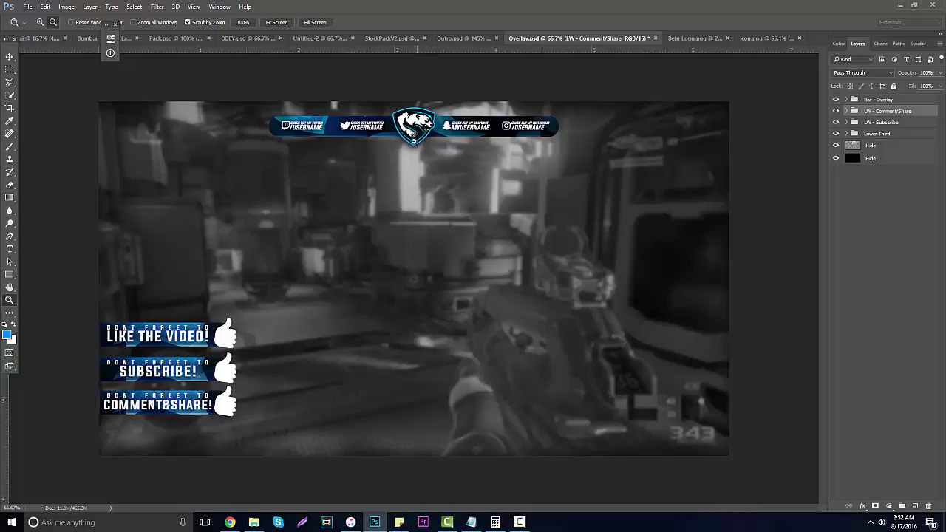
# Move the three DONT FORGET TO banner groups up to the upper-left, below the social bar
pyautogui.click(9, 57)
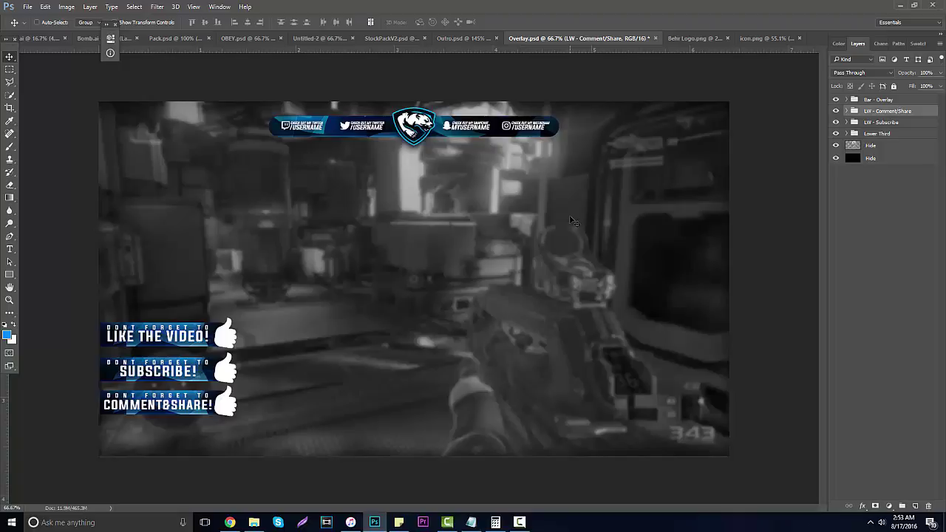
pyautogui.keyDown('shift'); pyautogui.click(892, 134); pyautogui.keyUp('shift')
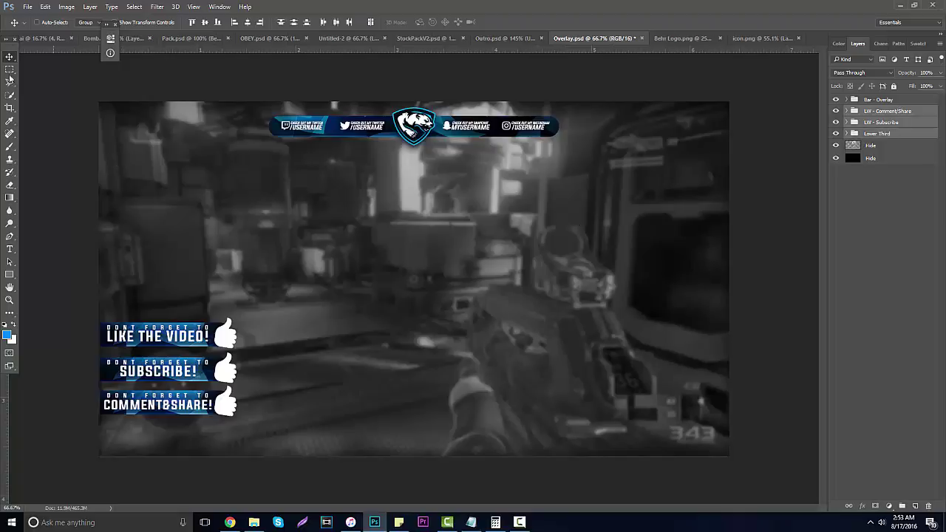
pyautogui.moveTo(160, 310); pyautogui.dragTo(182, 153)
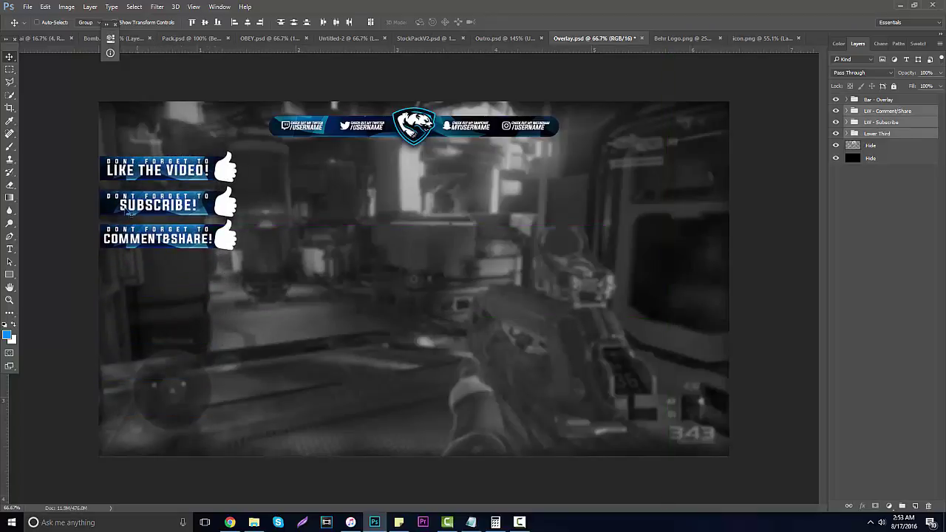
# Zoom in on the canvas, select the Hide layer, and zoom back out
pyautogui.click(9, 300)
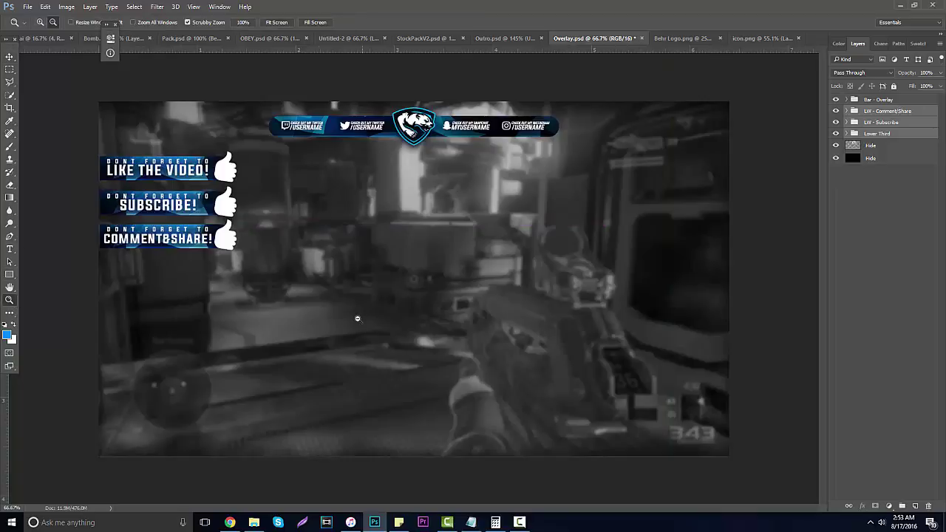
pyautogui.moveTo(403, 260); pyautogui.dragTo(433, 254)
pyautogui.click(896, 149)
pyautogui.moveTo(507, 209); pyautogui.dragTo(493, 214)
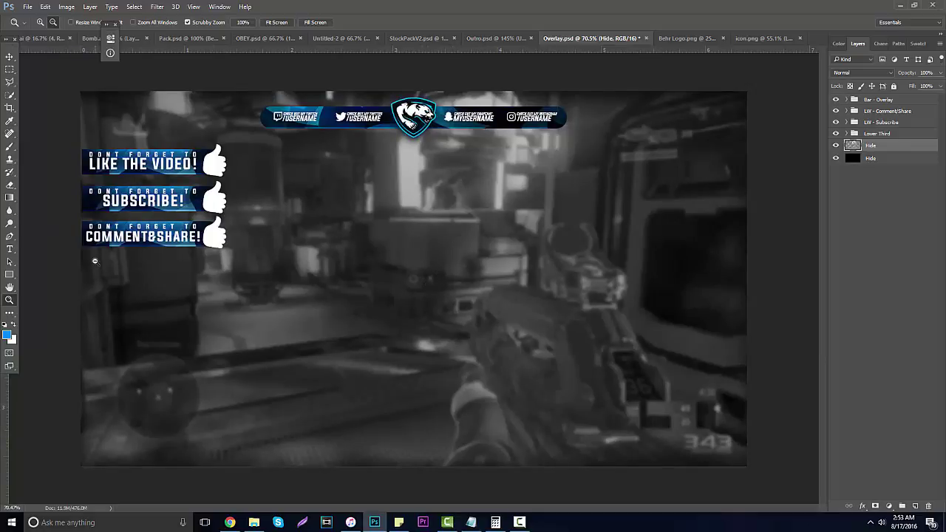
# Reset to default black and white colours and draw a black circle near the canvas centre
pyautogui.click(4, 325)
pyautogui.moveTo(10, 275); pyautogui.dragTo(47, 295)
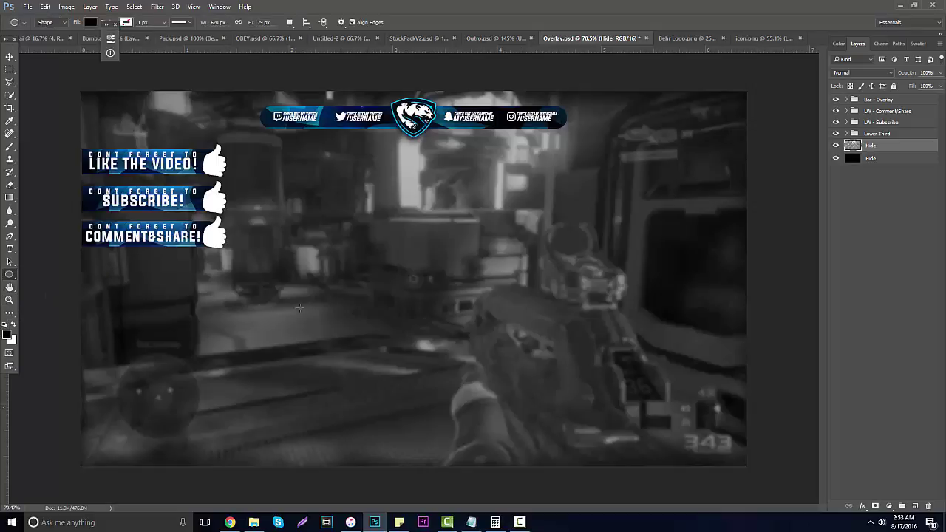
pyautogui.moveTo(451, 263); pyautogui.dragTo(490, 309)
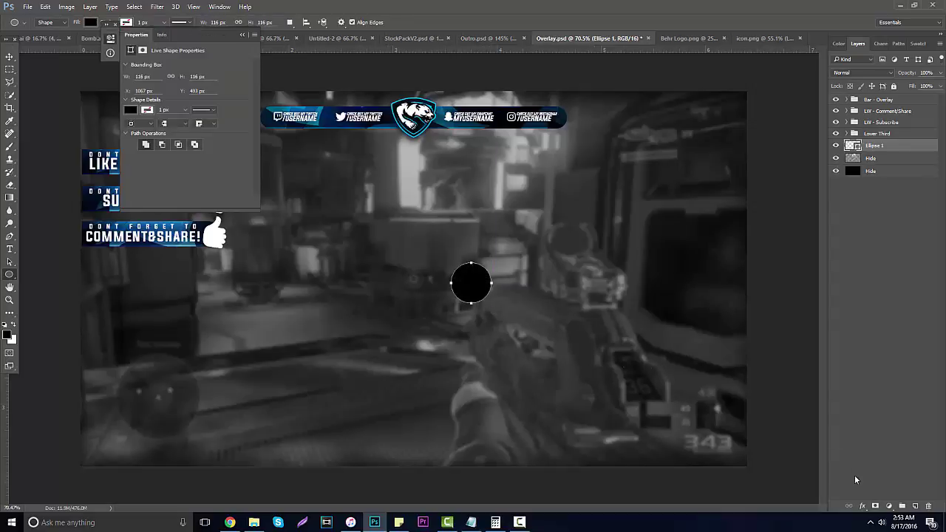
pyautogui.click(916, 506)
# Draw a black rectangle beside the circle and slide it against the circle
pyautogui.rightClick(10, 274)
pyautogui.click(33, 277)
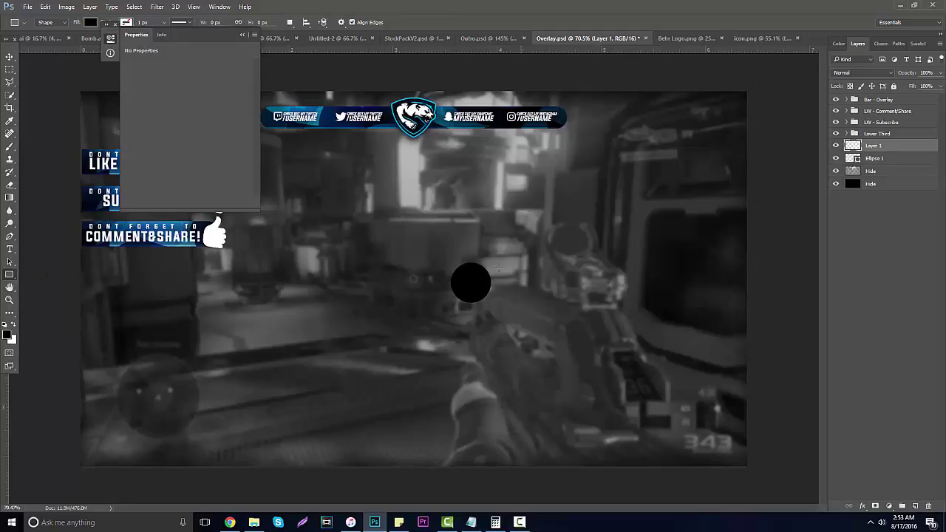
pyautogui.moveTo(370, 261); pyautogui.dragTo(617, 295)
pyautogui.press('v')
pyautogui.moveTo(541, 293); pyautogui.dragTo(517, 259)
# Transform the rectangle so its height matches the circle
pyautogui.hotkey('ctrl', 't')
pyautogui.press('Return')
pyautogui.click(10, 299)
pyautogui.click(446, 291)
pyautogui.press('v')
pyautogui.hotkey('ctrl', 't')
pyautogui.moveTo(617, 271); pyautogui.dragTo(494, 266)
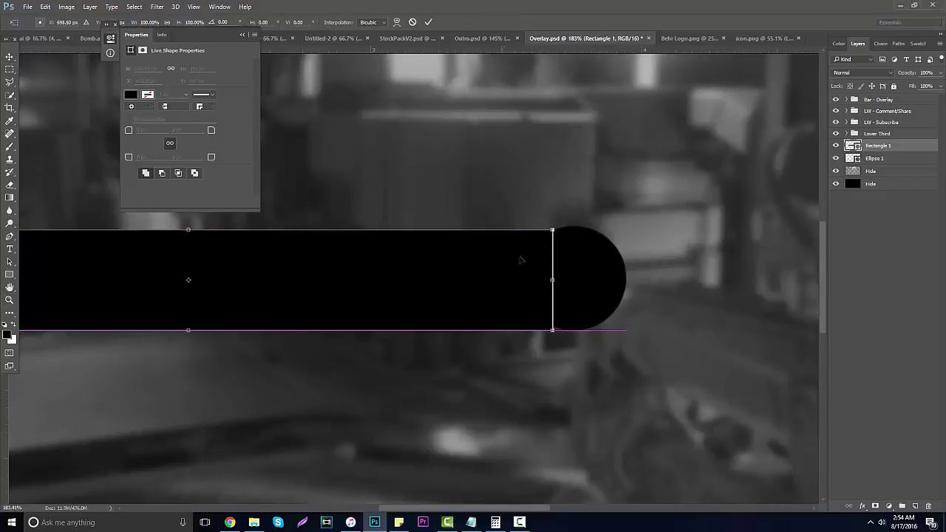
pyautogui.moveTo(552, 230); pyautogui.dragTo(574, 228)
pyautogui.moveTo(529, 250)
pyautogui.mouseDown()
pyautogui.moveTo(517, 240)
pyautogui.moveTo(528, 248)
pyautogui.mouseUp()
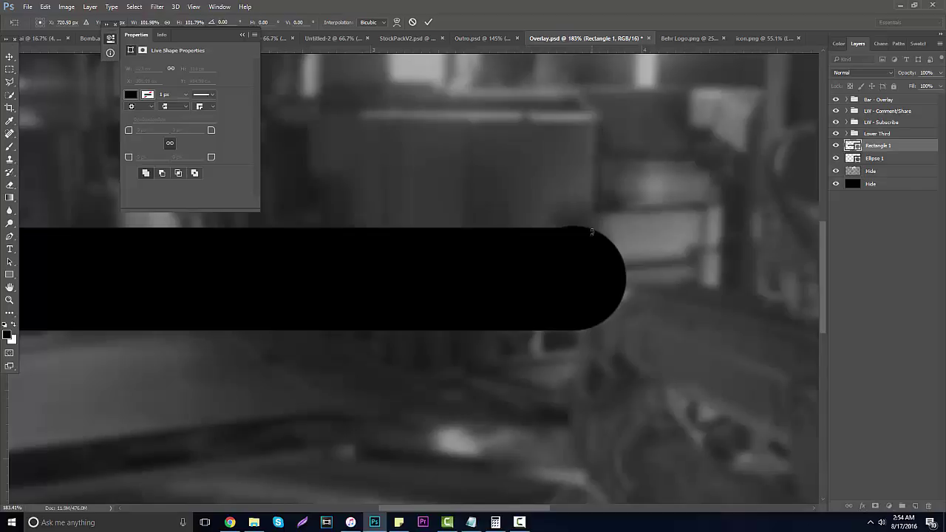
# Stretch the rectangle and nudge it left into the circle to form a rounded bar
pyautogui.click(9, 56)
pyautogui.click(442, 197)
pyautogui.hotkey('ctrl', 't')
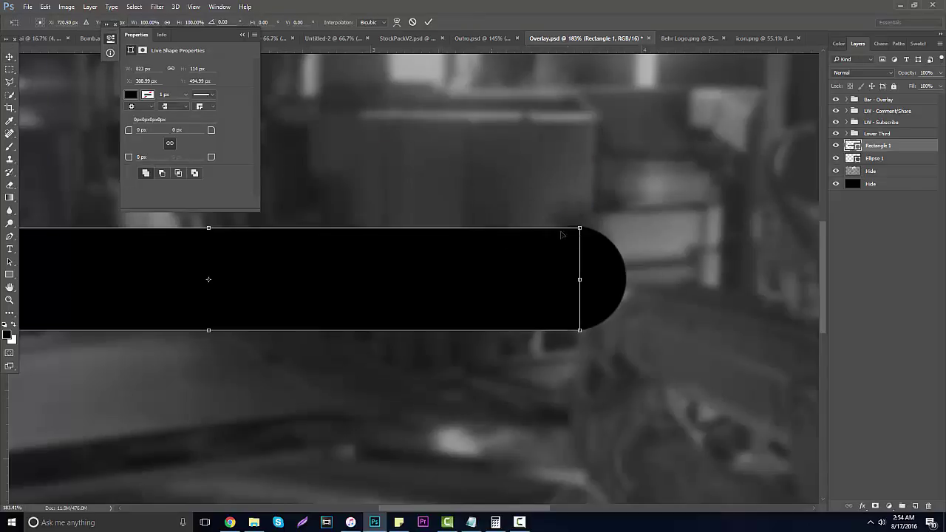
pyautogui.moveTo(579, 225); pyautogui.dragTo(591, 225)
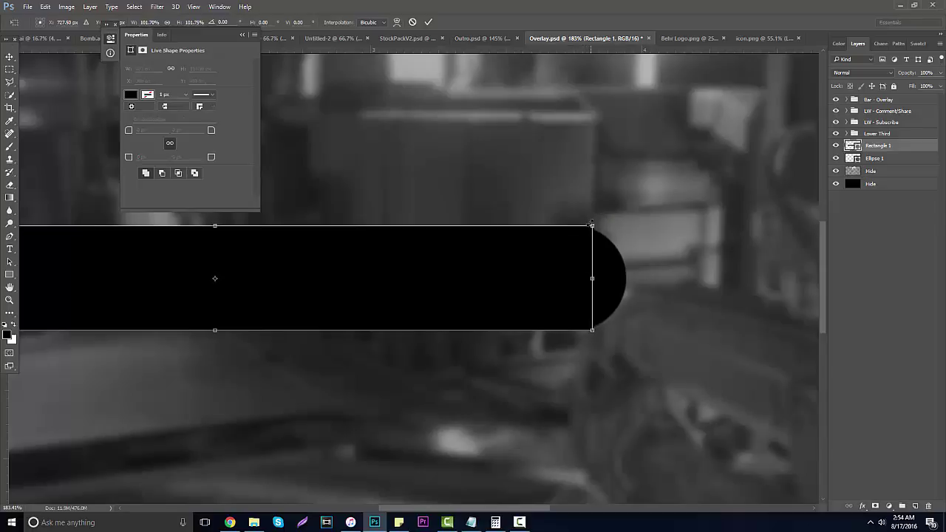
pyautogui.press('Return')
pyautogui.hotkey('shift', 'Left')
pyautogui.hotkey('shift', 'Left')
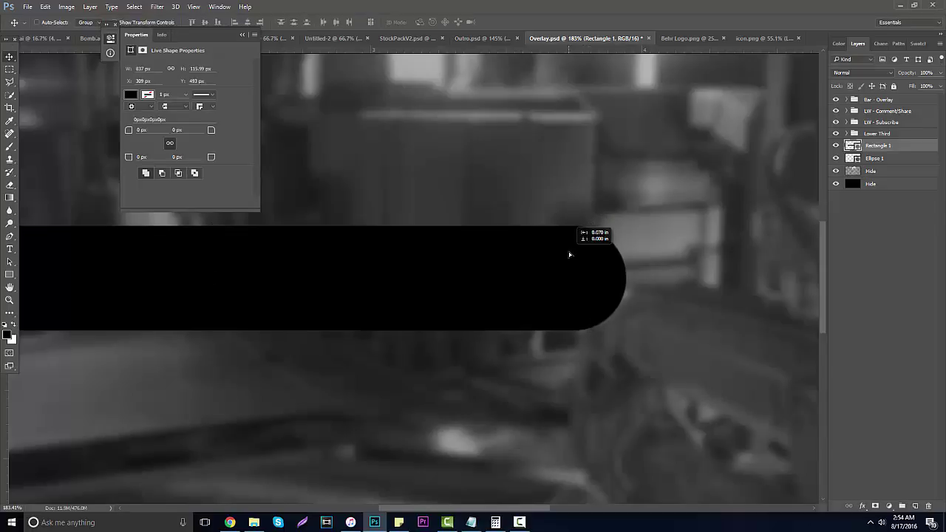
pyautogui.press('Left')
pyautogui.press('Left')
pyautogui.press('Left')
pyautogui.press('Left')
pyautogui.press('Left')
pyautogui.press('Left')
pyautogui.click(9, 300)
pyautogui.moveTo(372, 297); pyautogui.dragTo(365, 302)
pyautogui.moveTo(443, 291)
pyautogui.mouseDown()
pyautogui.moveTo(422, 285)
pyautogui.moveTo(433, 277)
pyautogui.mouseUp()
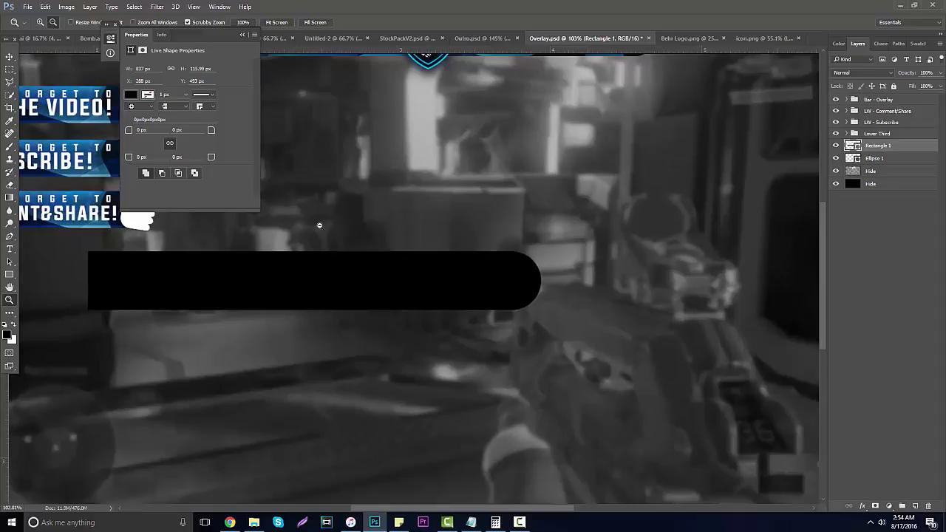
# Merge Ellipse 1 and Rectangle 1 into a single shape layer
pyautogui.keyDown('shift'); pyautogui.click(891, 161); pyautogui.keyUp('shift')
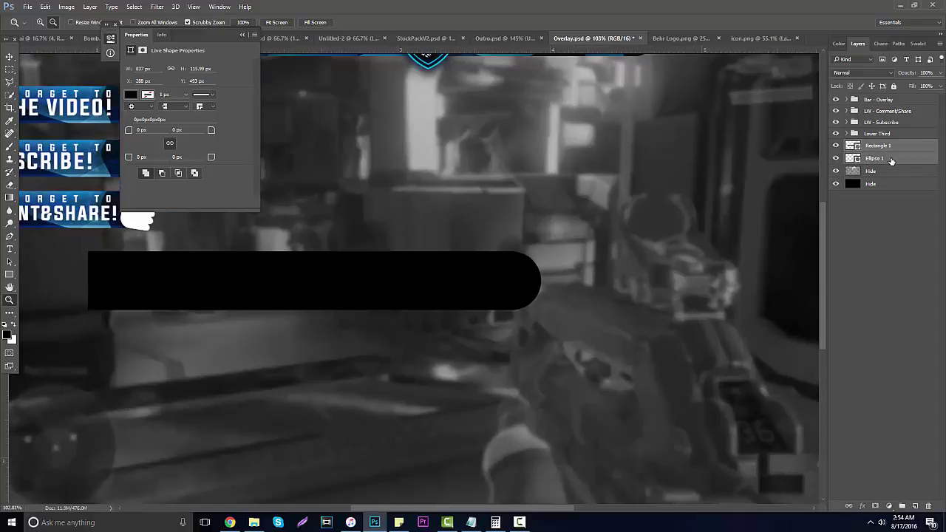
pyautogui.hotkey('ctrl', 'e')
pyautogui.hotkey('ctrl', '-')
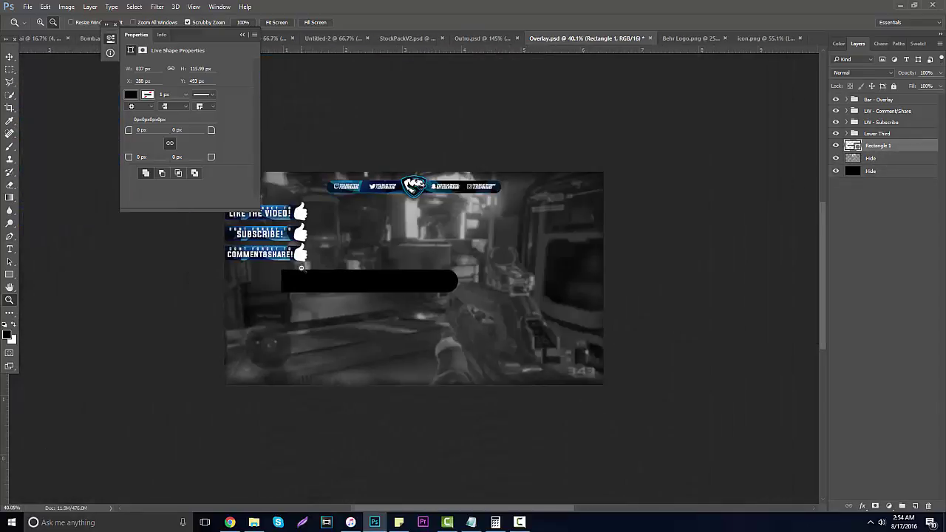
pyautogui.click(248, 34)
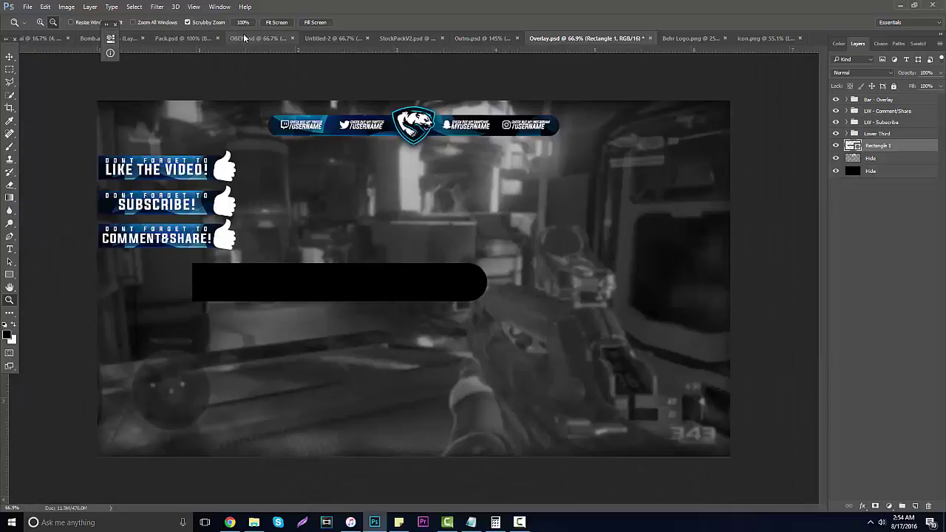
# Shrink the merged black pill and position it near the canvas centre
pyautogui.press('v')
pyautogui.moveTo(329, 277); pyautogui.dragTo(251, 310)
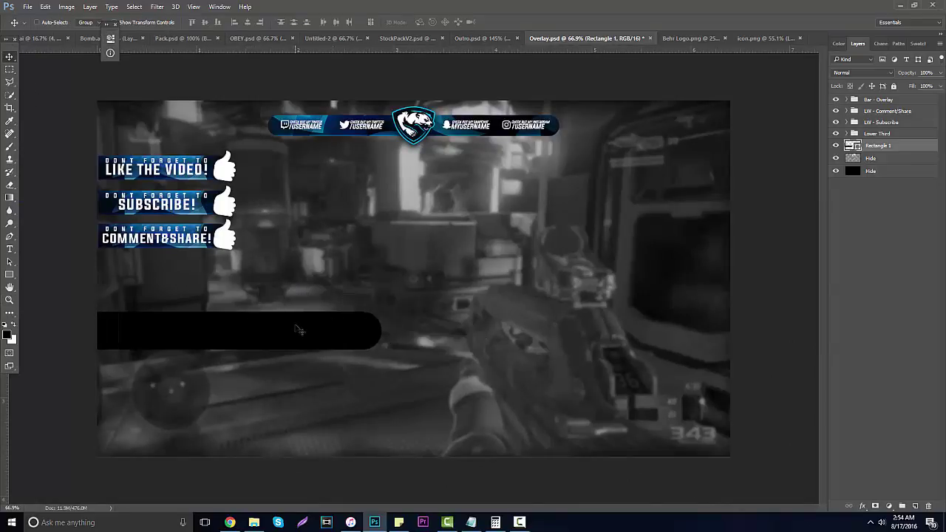
pyautogui.moveTo(337, 334); pyautogui.dragTo(453, 332)
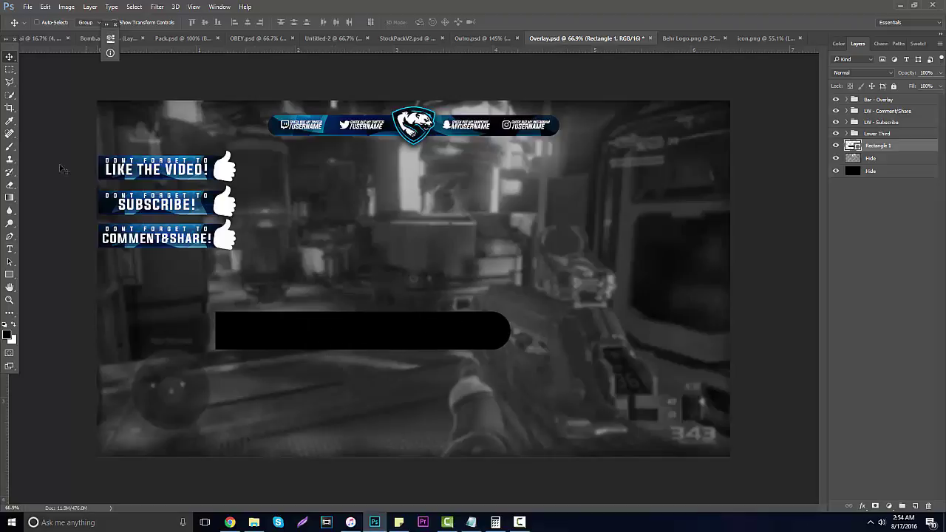
pyautogui.hotkey('ctrl', 't')
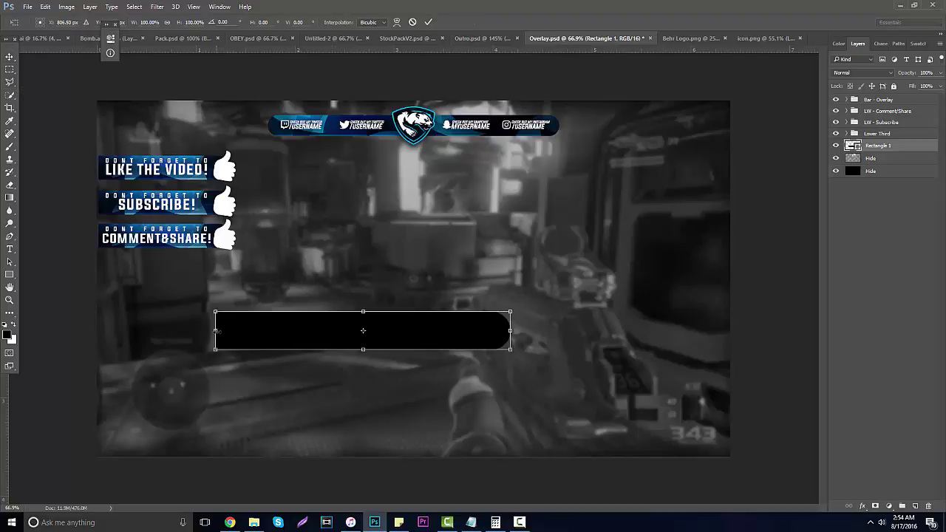
pyautogui.moveTo(215, 330); pyautogui.dragTo(297, 331)
pyautogui.moveTo(510, 311); pyautogui.dragTo(464, 320)
pyautogui.moveTo(297, 334); pyautogui.dragTo(301, 335)
pyautogui.press('Return')
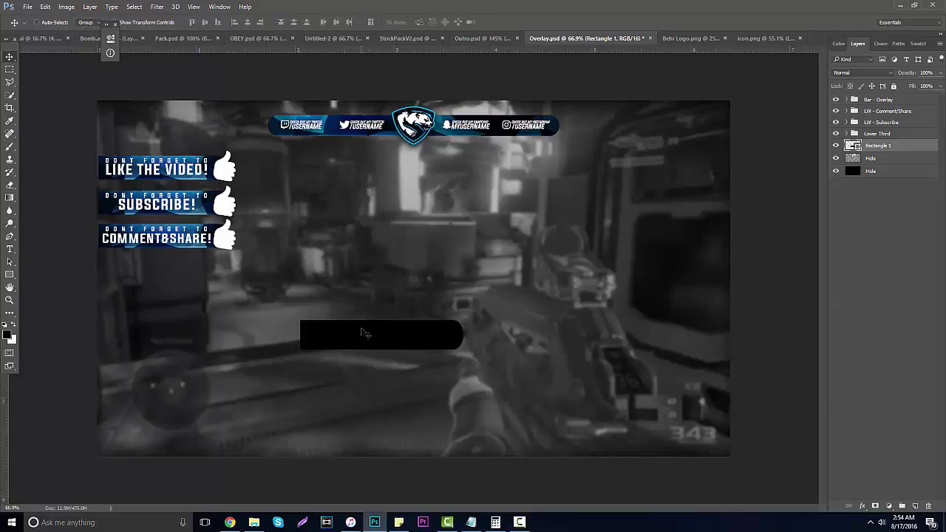
pyautogui.moveTo(361, 334); pyautogui.dragTo(404, 280)
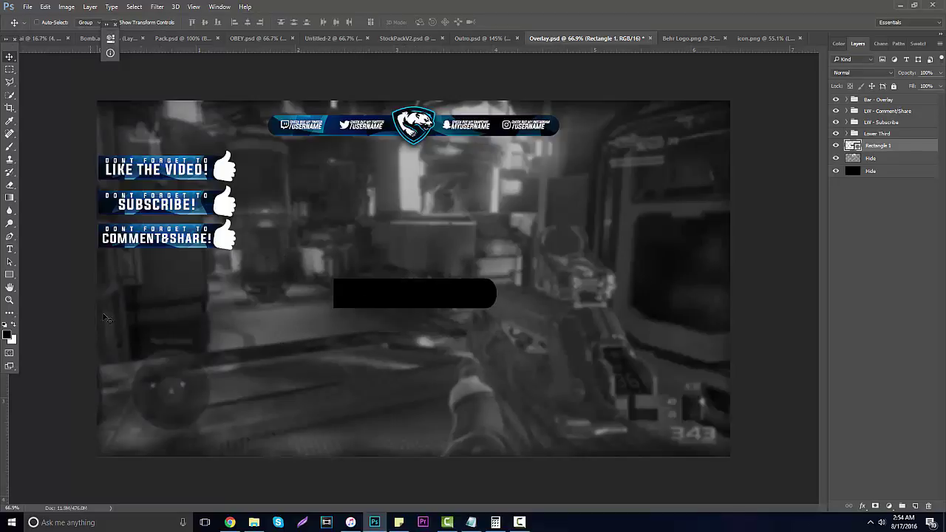
# Zoom in on the pill and rename its layer to 'Background'
pyautogui.click(11, 300)
pyautogui.click(415, 294)
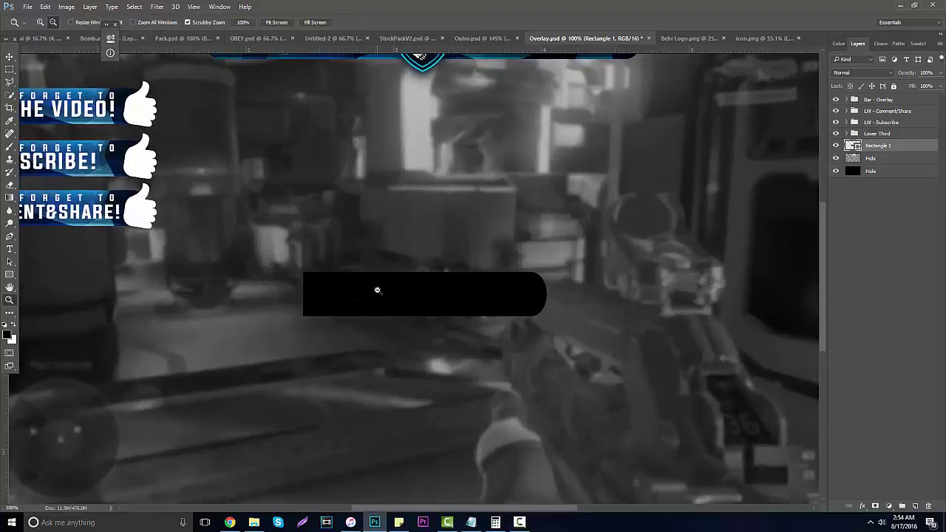
pyautogui.moveTo(377, 290); pyautogui.dragTo(389, 289)
pyautogui.doubleClick(885, 146)
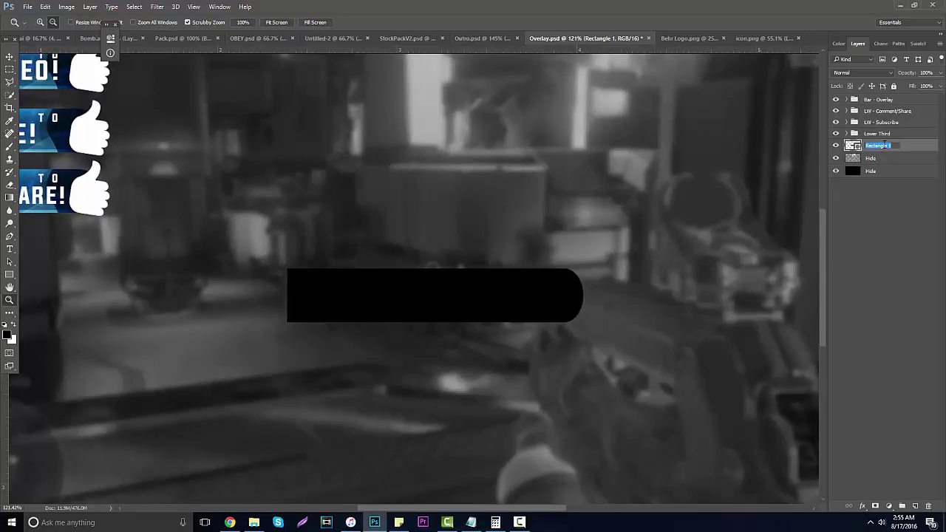
pyautogui.write('Background')
pyautogui.press('Return')
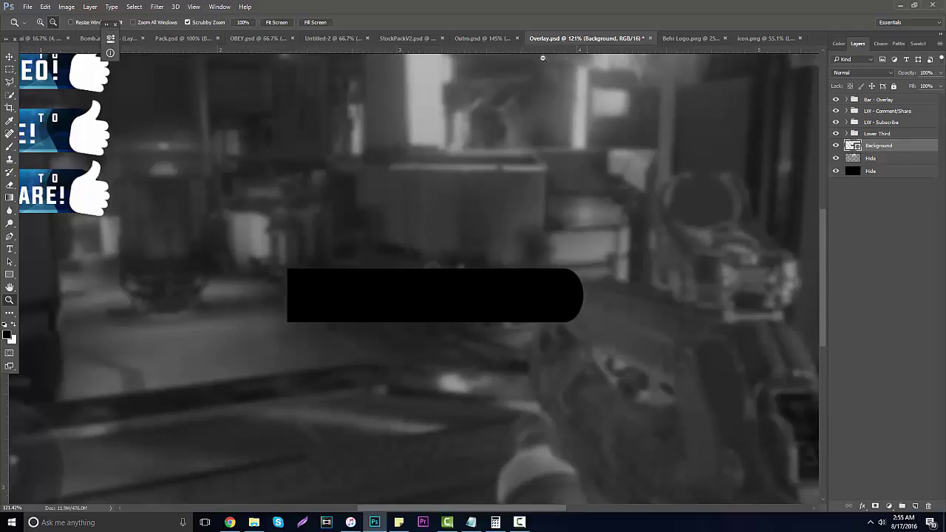
# In OBEY.psd, preview the textures, leaving layer 5's blue glitch texture visible
pyautogui.click(263, 38)
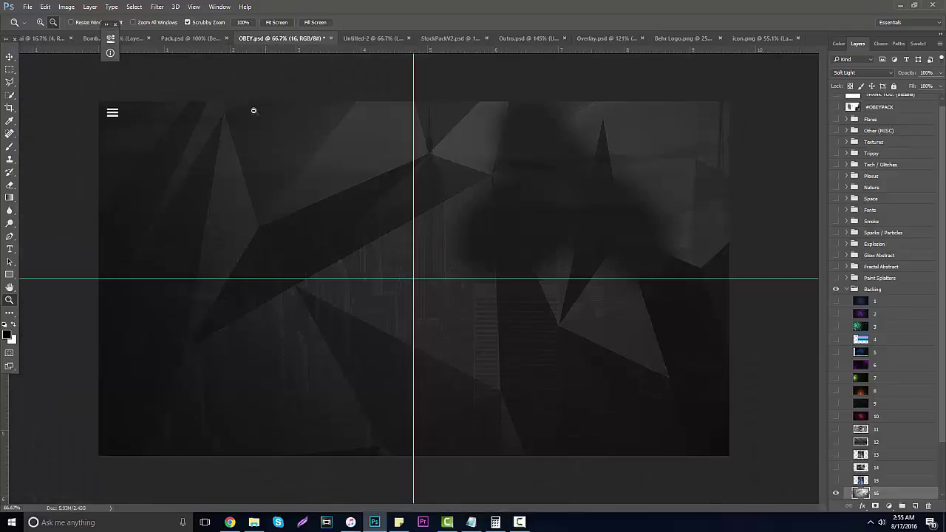
pyautogui.click(836, 493)
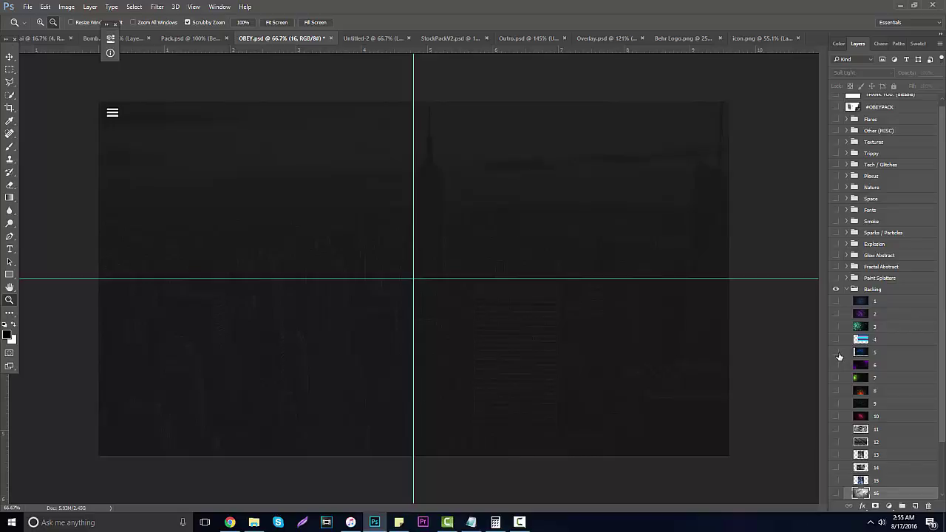
pyautogui.click(837, 353)
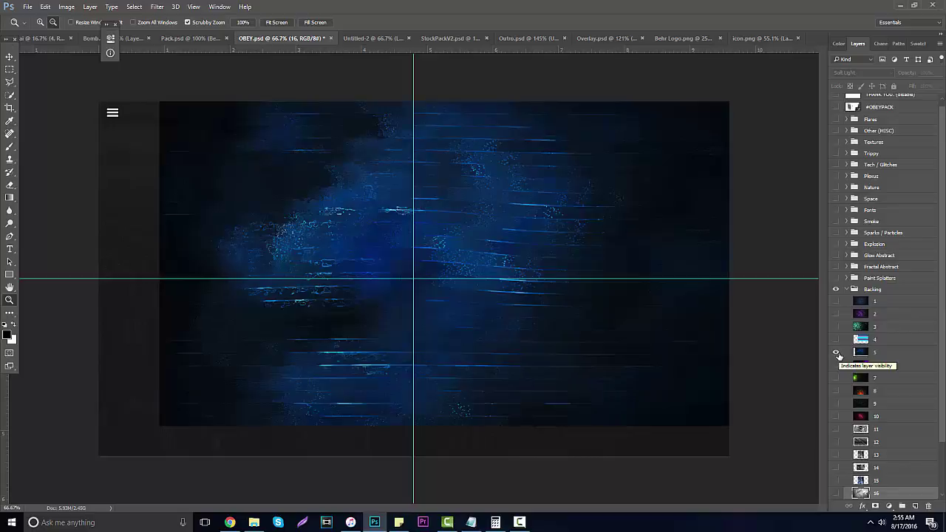
pyautogui.click(837, 352)
pyautogui.click(837, 365)
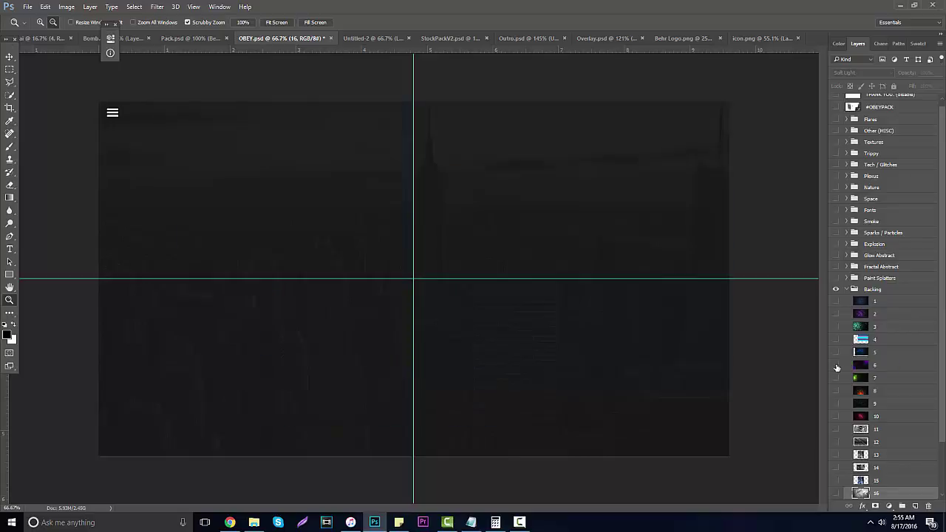
pyautogui.click(837, 494)
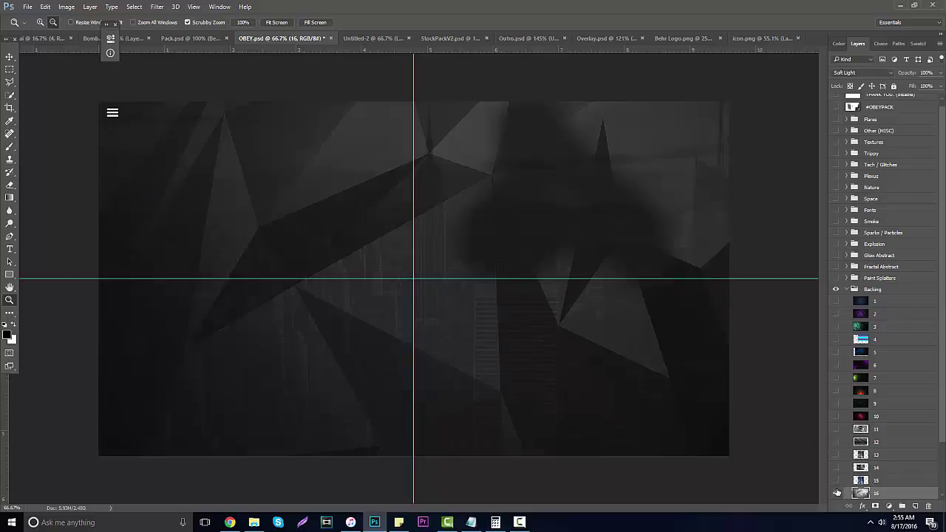
pyautogui.click(837, 493)
pyautogui.click(837, 352)
# Drag layer 5's blue glitch texture into Overlay.psd
pyautogui.click(873, 357)
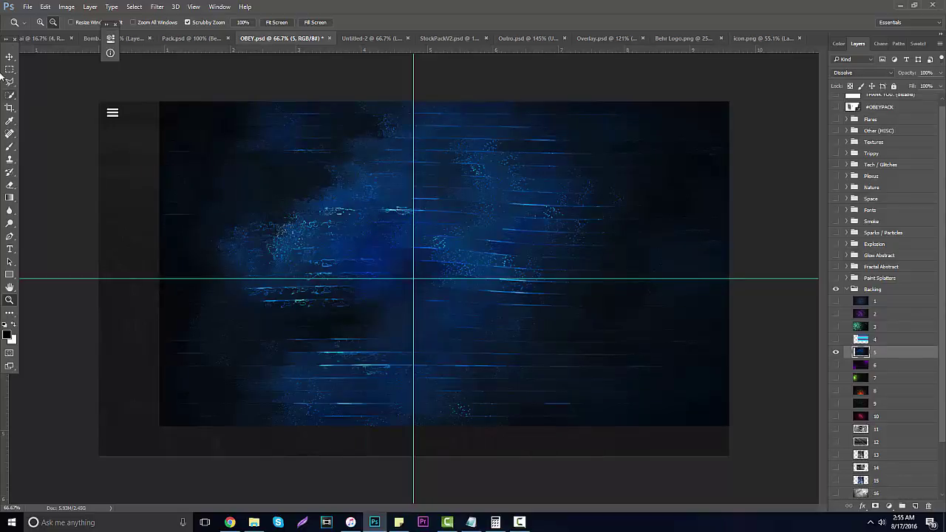
pyautogui.click(10, 56)
pyautogui.moveTo(401, 146); pyautogui.dragTo(545, 201)
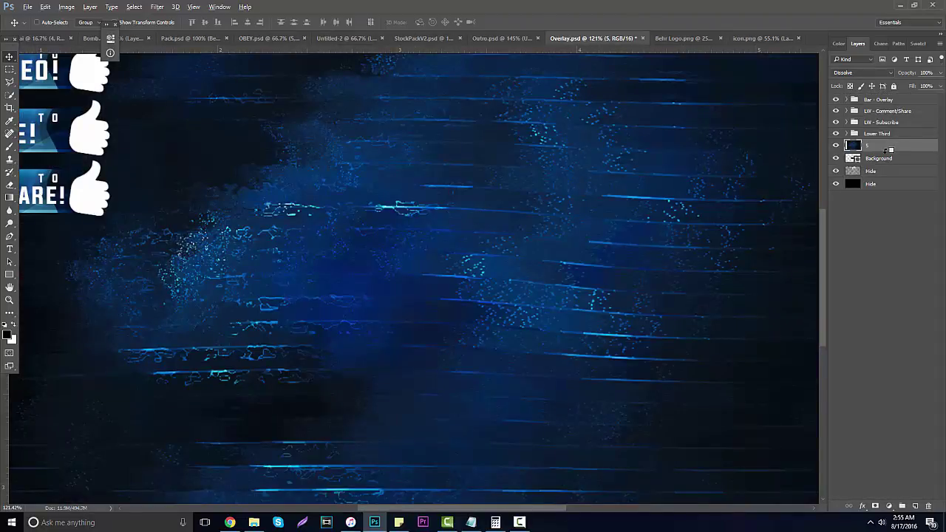
# Clip layer 5 to the bar and soften it with a 2.7 px Gaussian blur
pyautogui.keyDown('alt'); pyautogui.click(853, 157); pyautogui.keyUp('alt')
pyautogui.moveTo(464, 248); pyautogui.dragTo(391, 85)
pyautogui.click(158, 7)
pyautogui.moveTo(210, 117)
pyautogui.click(310, 152)
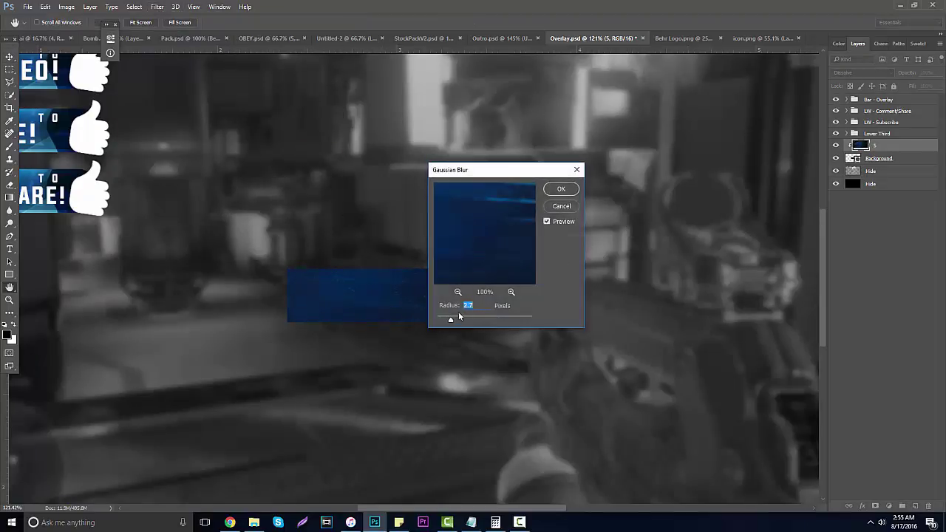
pyautogui.click(561, 189)
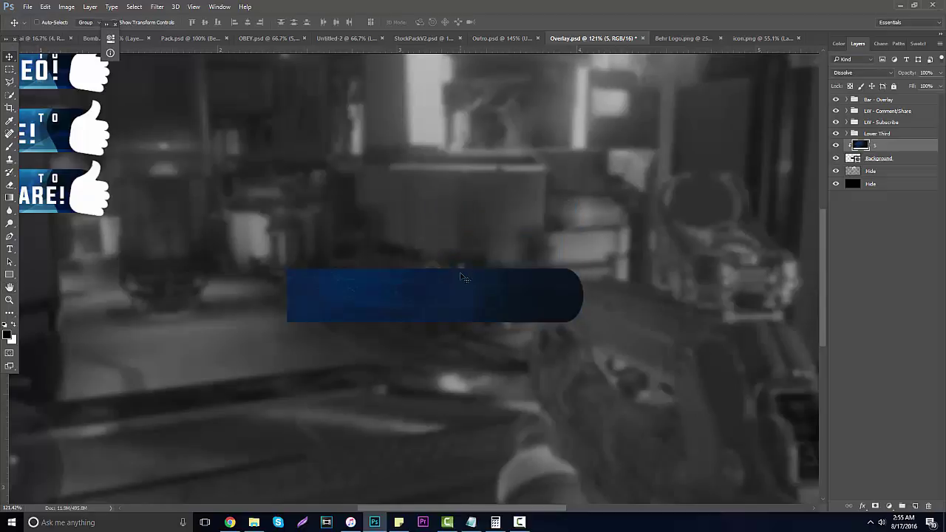
# Re-clip the blue texture to the bar and nudge its position within it
pyautogui.moveTo(878, 147); pyautogui.dragTo(885, 165)
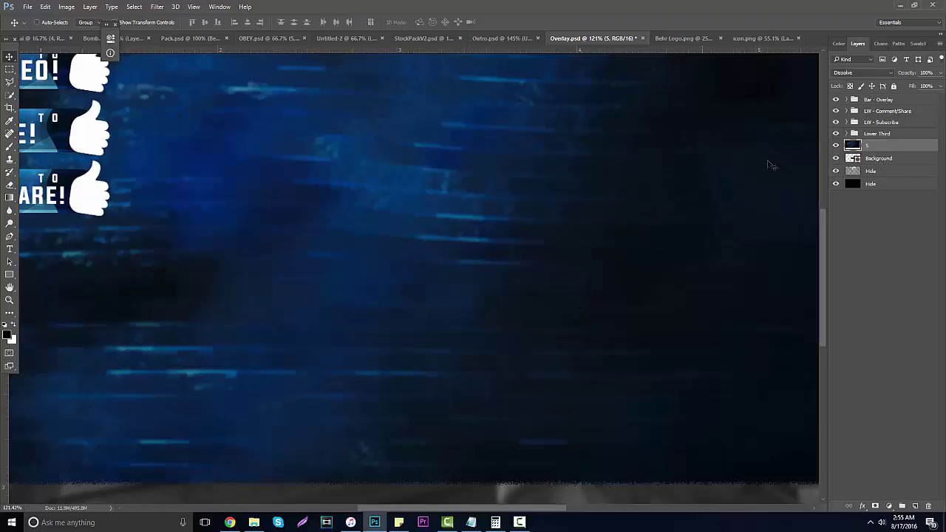
pyautogui.keyDown('alt'); pyautogui.click(892, 148); pyautogui.keyUp('alt')
pyautogui.moveTo(643, 244)
pyautogui.mouseDown()
pyautogui.moveTo(631, 250)
pyautogui.moveTo(652, 232)
pyautogui.mouseUp()
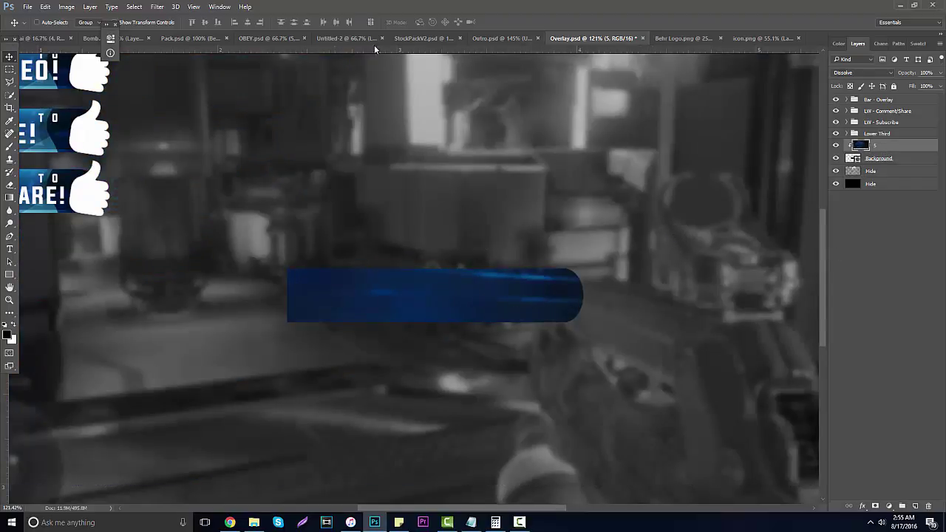
pyautogui.click(191, 39)
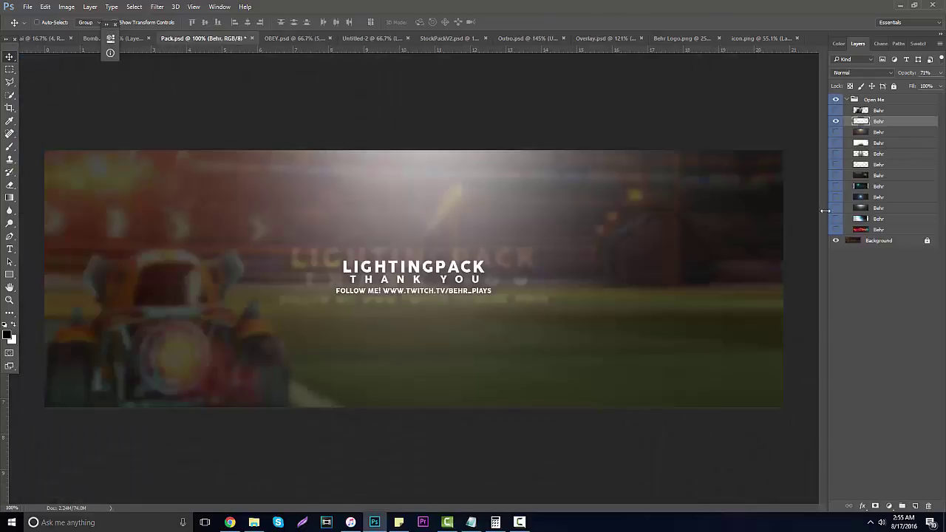
# Bring layer 16's low-poly triangle texture from OBEY.psd into Overlay.psd
pyautogui.click(292, 38)
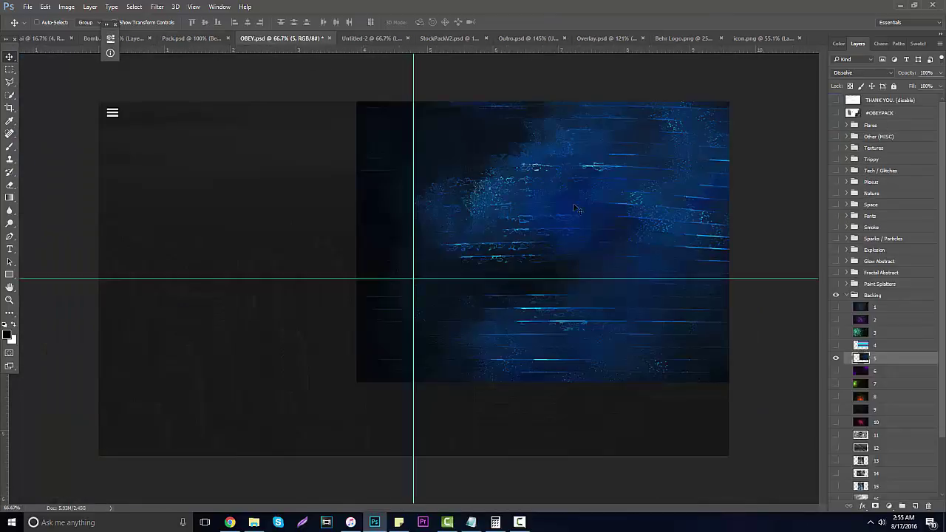
pyautogui.click(836, 357)
pyautogui.scroll(-3, 836, 370)
pyautogui.click(836, 435)
pyautogui.click(861, 434)
pyautogui.moveTo(773, 391); pyautogui.dragTo(642, 43)
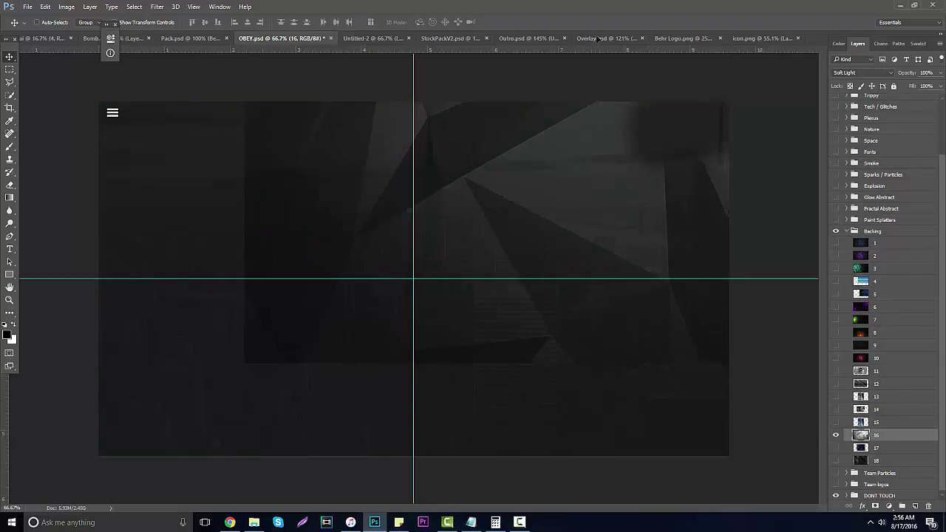
pyautogui.moveTo(599, 37); pyautogui.dragTo(509, 172)
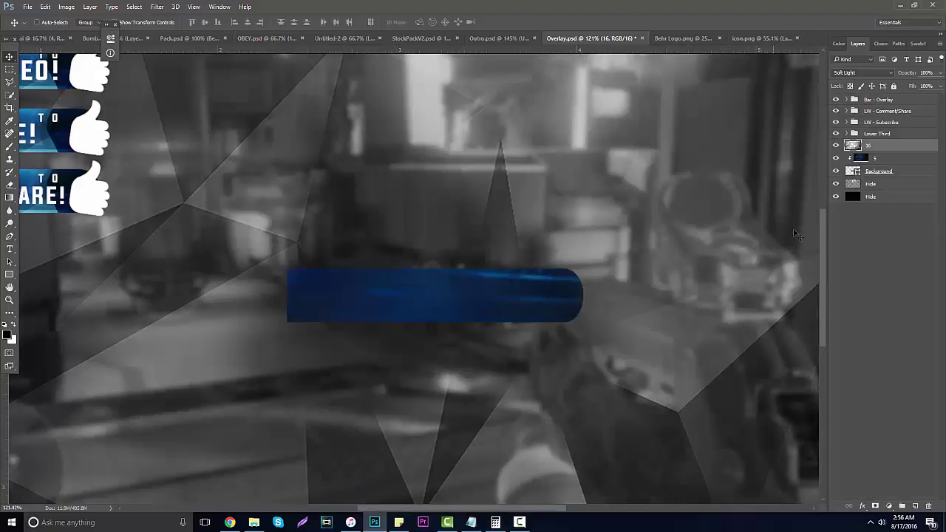
# Stack layer 16 above blue layer 5, clipped to the bar, and shift its triangle pattern
pyautogui.moveTo(877, 146); pyautogui.dragTo(877, 159)
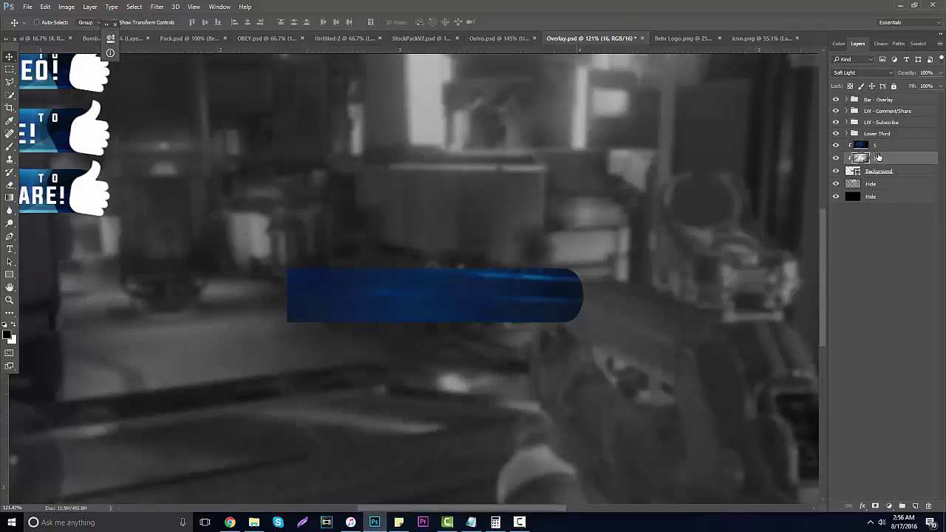
pyautogui.moveTo(874, 147); pyautogui.dragTo(873, 161)
pyautogui.click(876, 147)
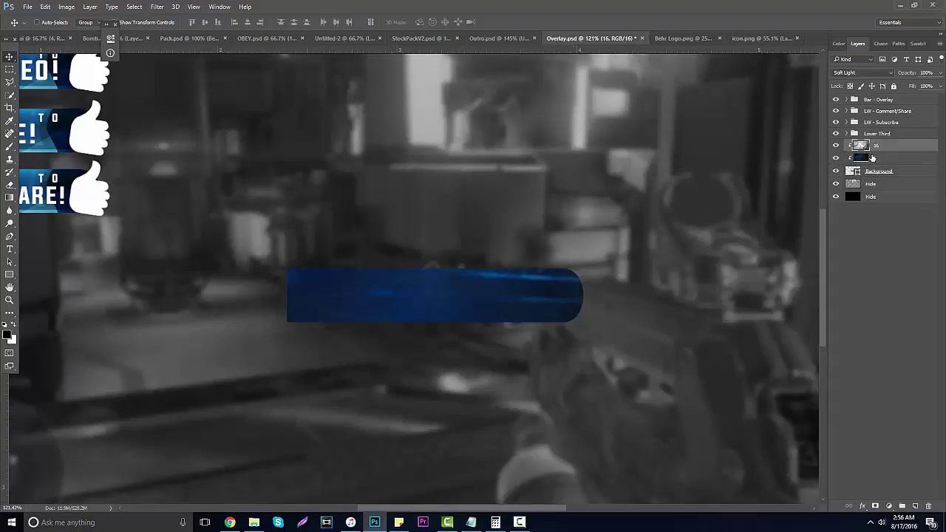
pyautogui.moveTo(642, 213); pyautogui.dragTo(505, 204)
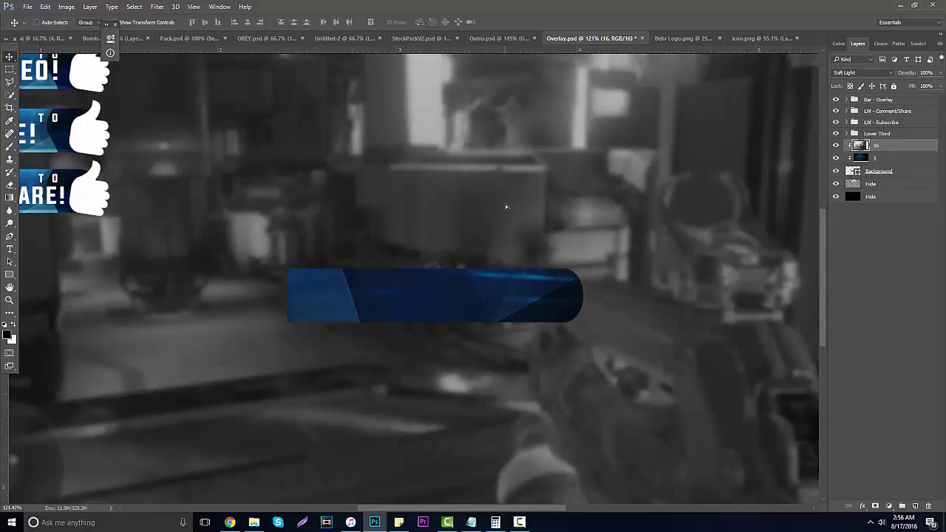
pyautogui.click(10, 299)
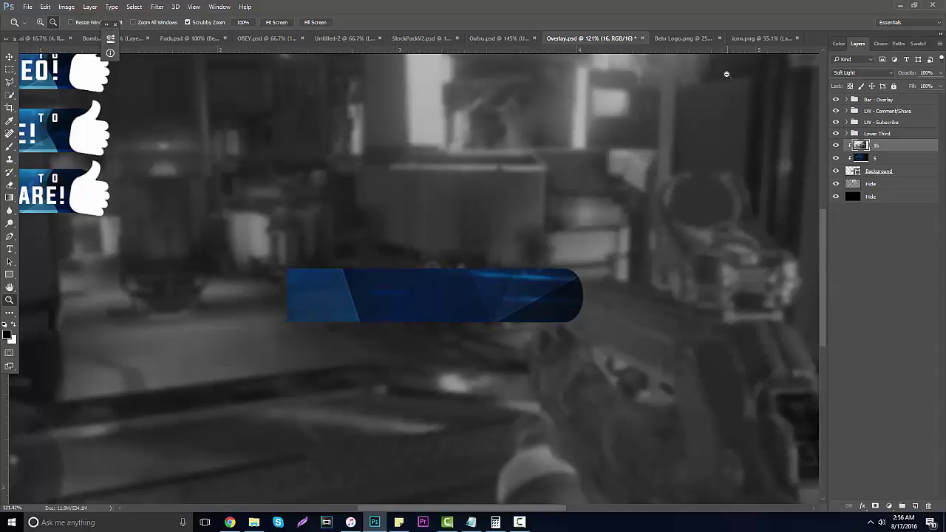
# Scale the Behr Logo image down to about 63%
pyautogui.click(684, 37)
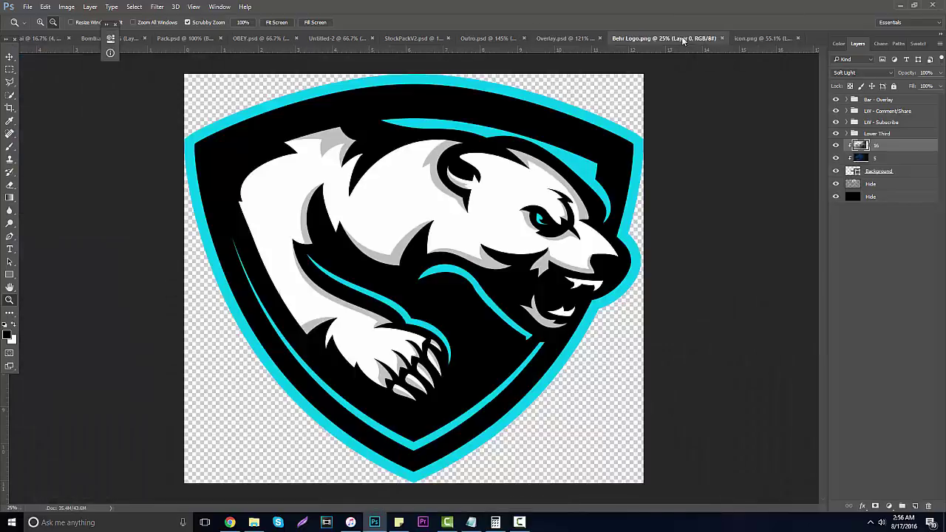
pyautogui.click(10, 57)
pyautogui.hotkey('ctrl', 't')
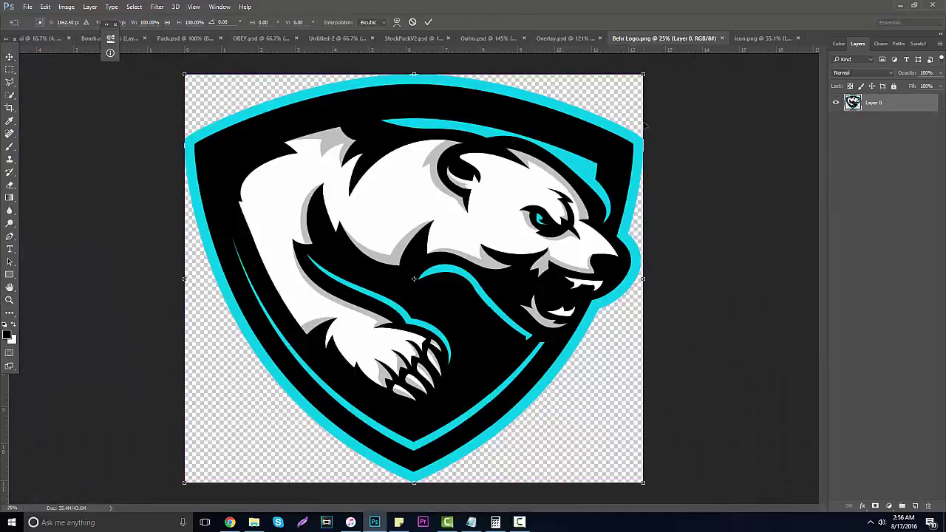
pyautogui.moveTo(640, 77); pyautogui.dragTo(473, 226)
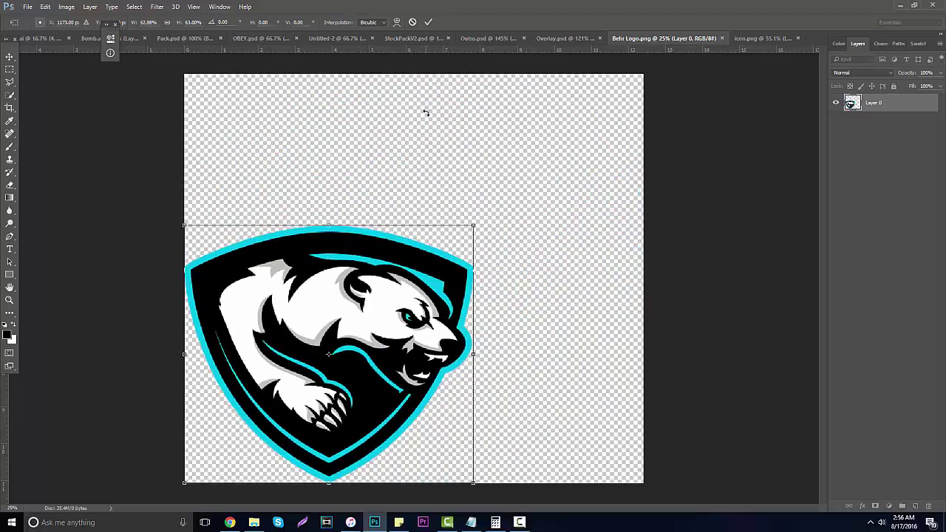
pyautogui.press('Return')
# Drag the logo into Overlay.psd, clip it into the bar under layer 16, and blend in Soft Light
pyautogui.moveTo(403, 141); pyautogui.dragTo(419, 214)
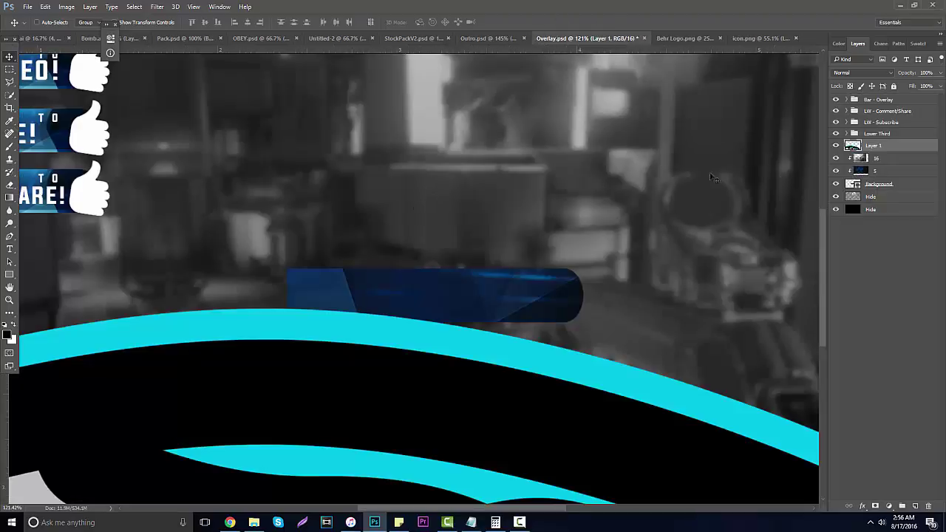
pyautogui.moveTo(899, 145); pyautogui.dragTo(889, 164)
pyautogui.moveTo(600, 262); pyautogui.dragTo(599, 185)
pyautogui.click(848, 73)
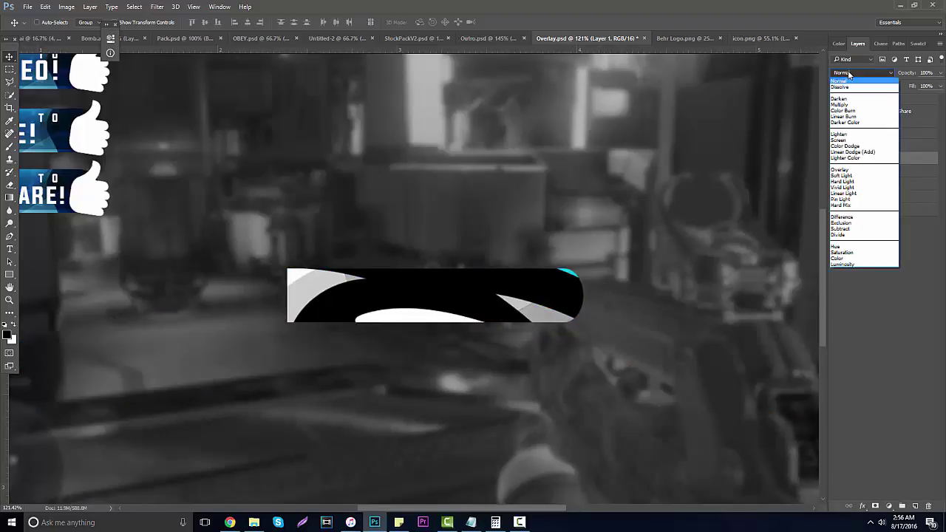
pyautogui.click(842, 175)
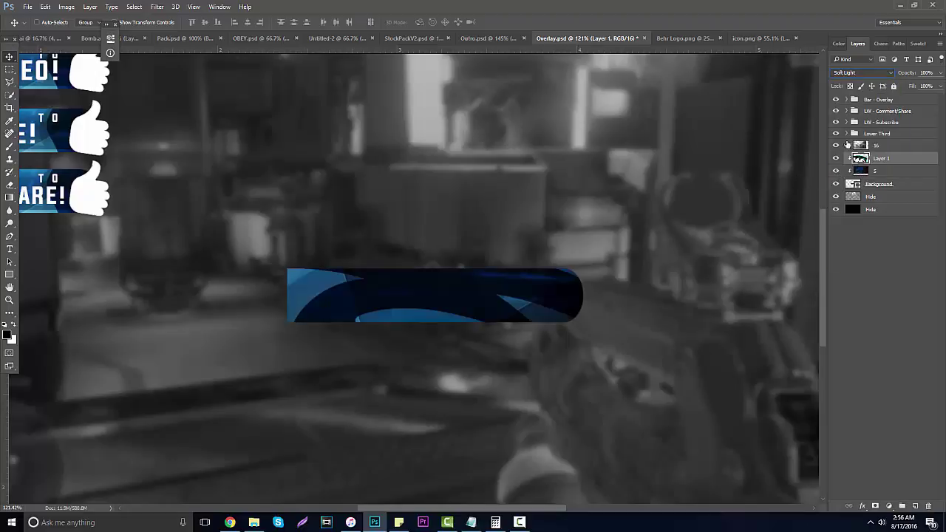
# Reposition the clipped bear logo within the bar and select the blue texture layer 5
pyautogui.moveTo(669, 199); pyautogui.dragTo(573, 66)
pyautogui.moveTo(582, 227); pyautogui.dragTo(527, 251)
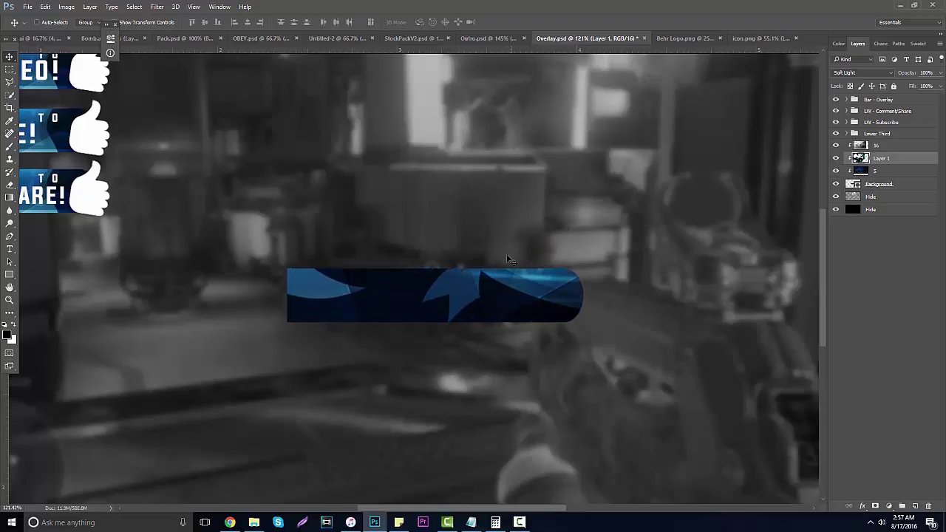
pyautogui.click(10, 299)
pyautogui.moveTo(222, 276); pyautogui.dragTo(188, 282)
pyautogui.moveTo(270, 263); pyautogui.dragTo(441, 261)
pyautogui.moveTo(614, 306); pyautogui.dragTo(650, 298)
pyautogui.press('v')
pyautogui.moveTo(443, 280); pyautogui.dragTo(472, 260)
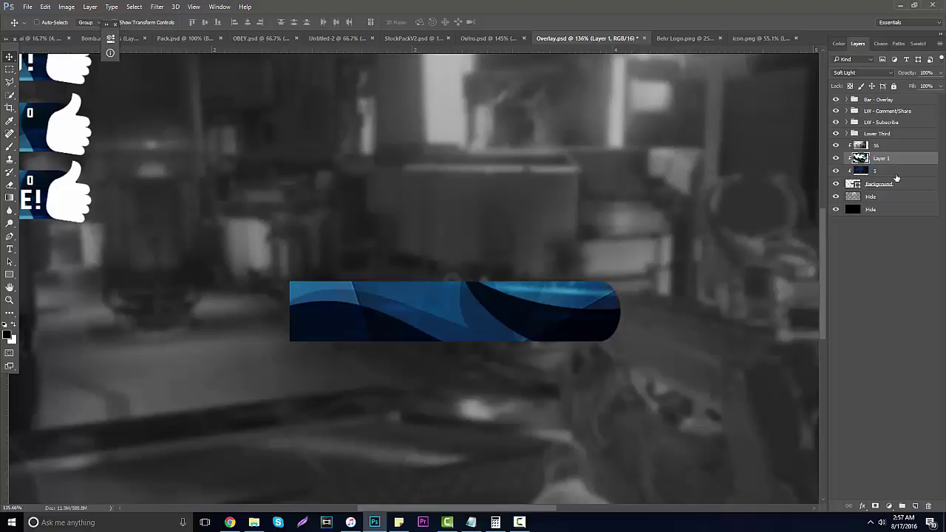
pyautogui.click(875, 175)
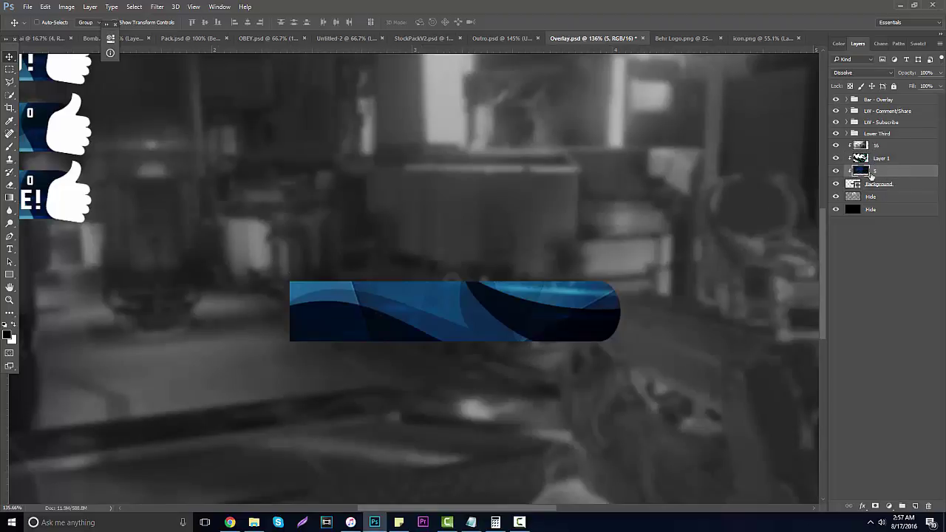
# Add a new layer and draw a white rectangle just below the blue bar
pyautogui.click(915, 506)
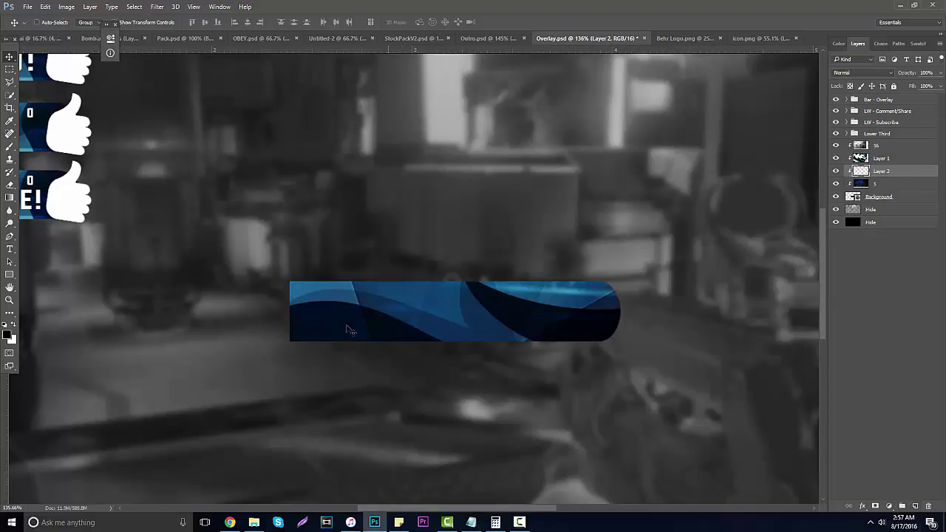
pyautogui.click(10, 274)
pyautogui.click(15, 325)
pyautogui.moveTo(269, 367); pyautogui.dragTo(676, 335)
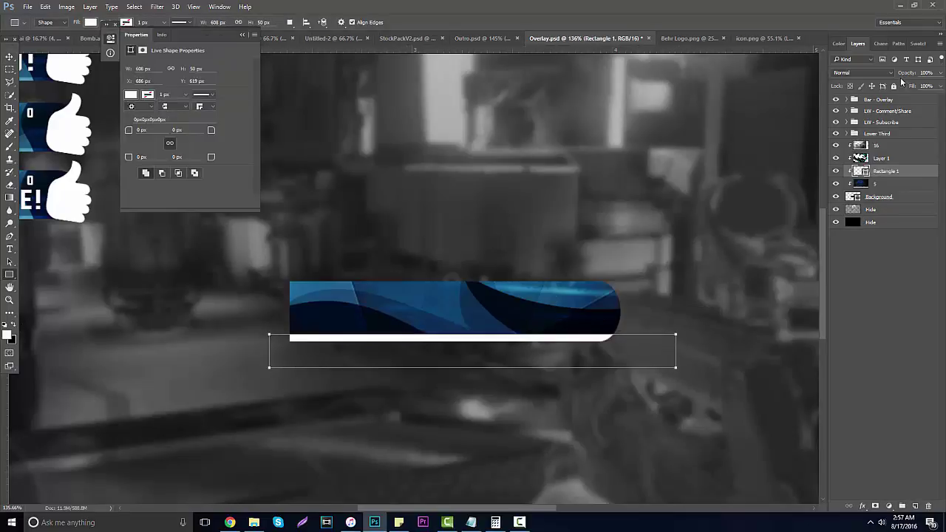
# Set Rectangle 1 to Soft Light blending and nudge it slightly into place
pyautogui.click(887, 73)
pyautogui.click(865, 174)
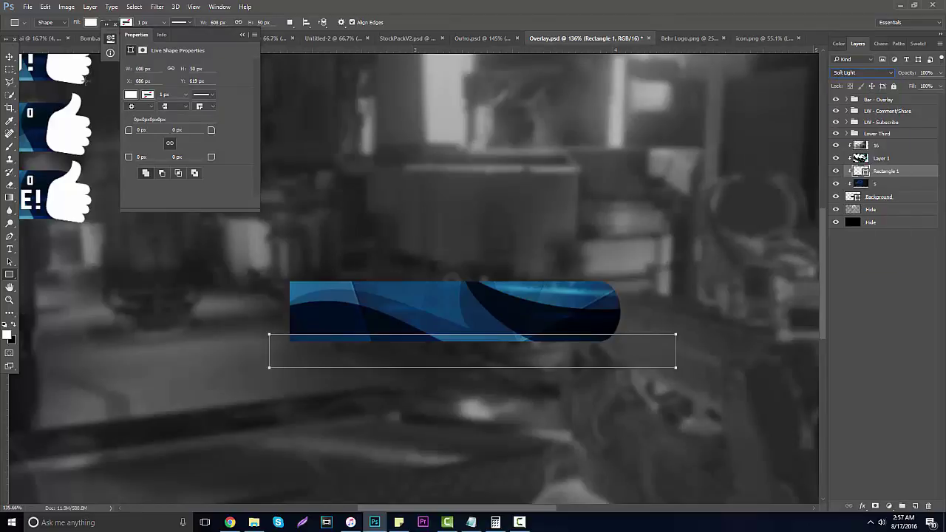
pyautogui.click(9, 57)
pyautogui.moveTo(396, 279); pyautogui.dragTo(402, 272)
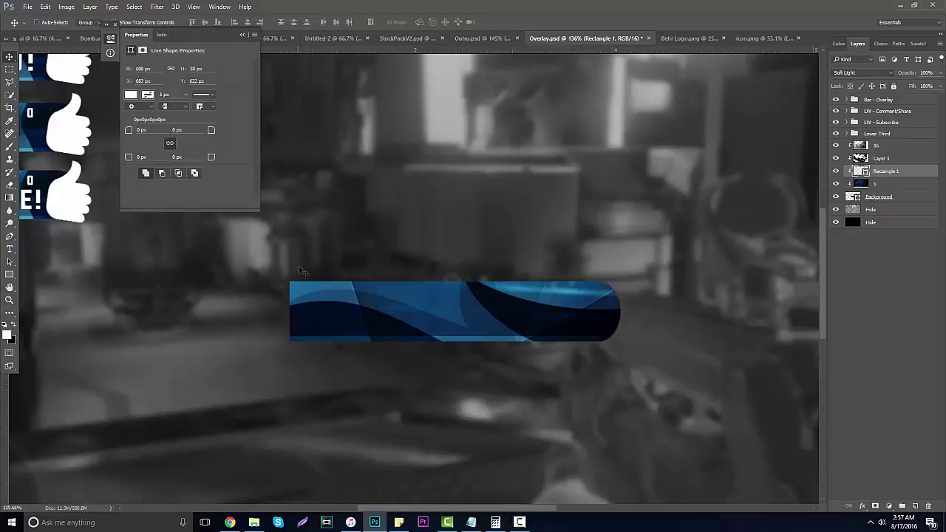
pyautogui.press('t')
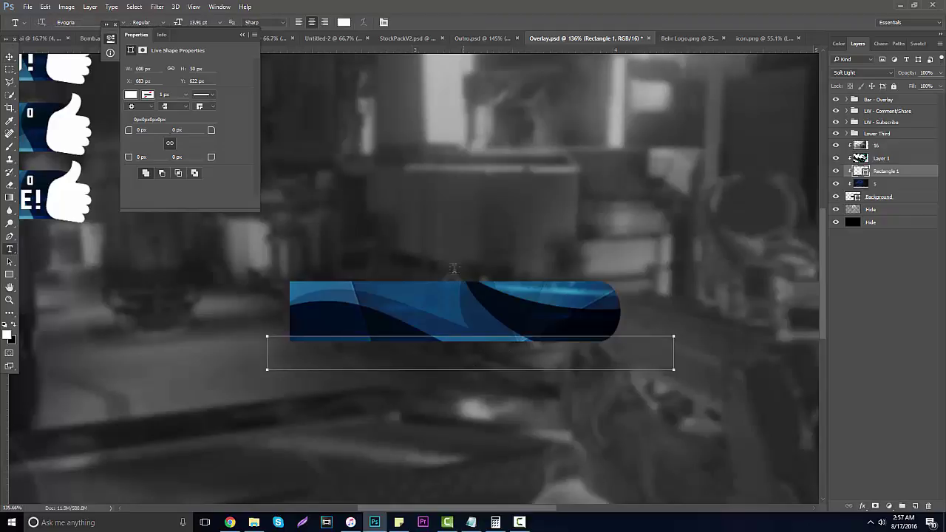
# Start a new text line on the blue bar reading 'DONT FORGET TO'
pyautogui.click(903, 150)
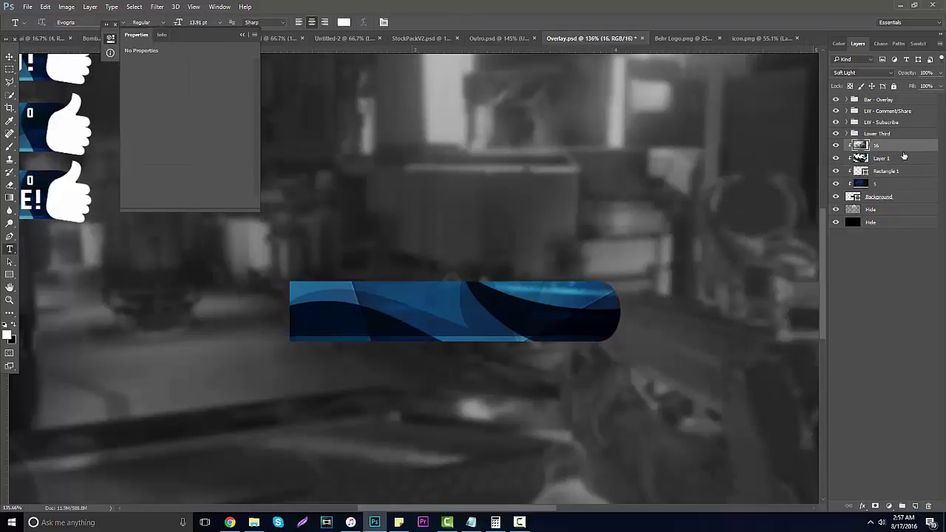
pyautogui.click(242, 35)
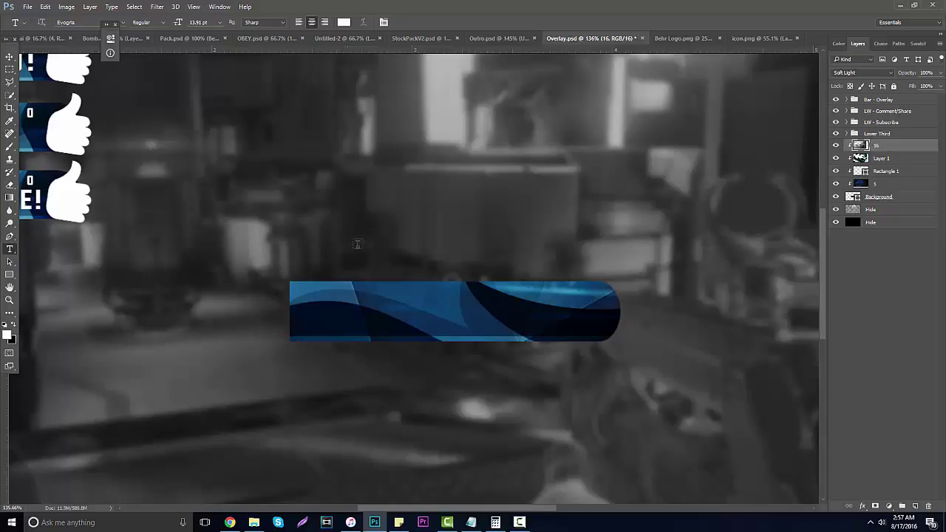
pyautogui.click(356, 297)
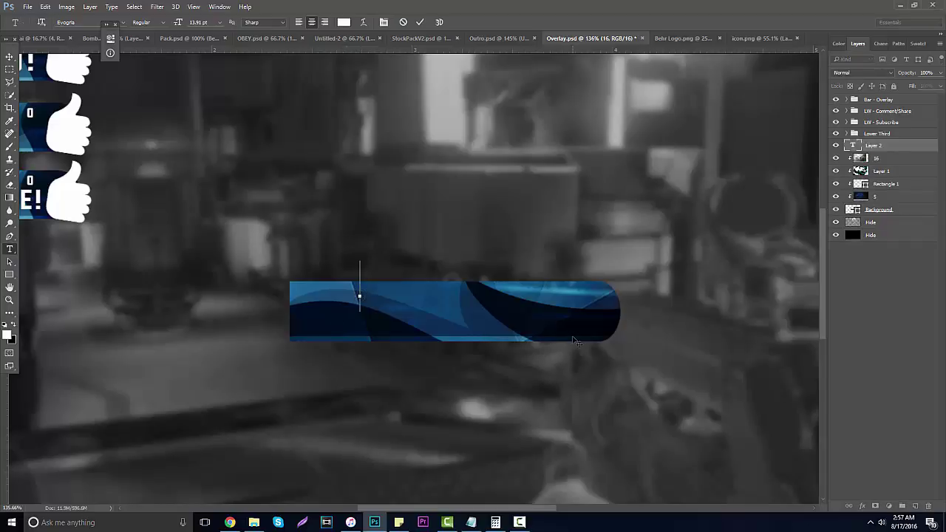
pyautogui.write('DONT FORGET T')
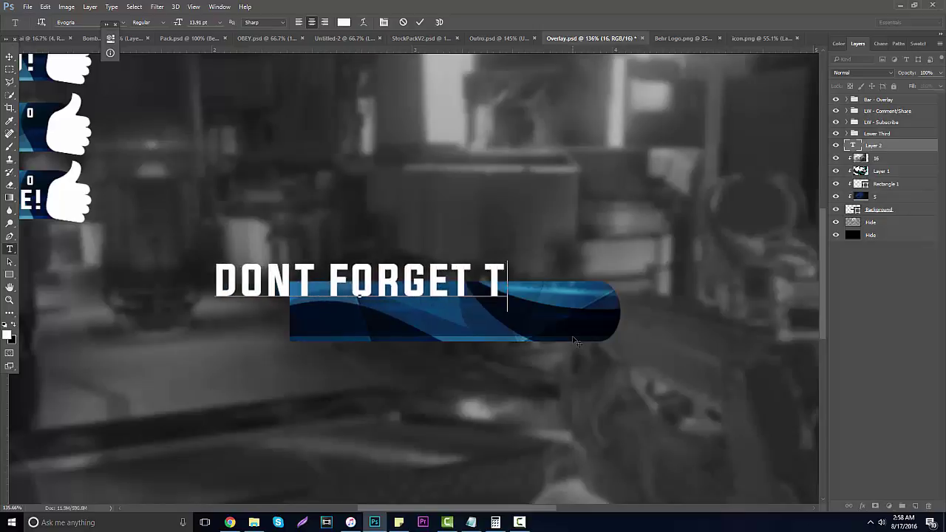
pyautogui.write('O')
# Shrink the line to 8.91 pt, widen its tracking to 270, and commit it
pyautogui.hotkey('shift', 'Left')
pyautogui.hotkey('shift', 'Left')
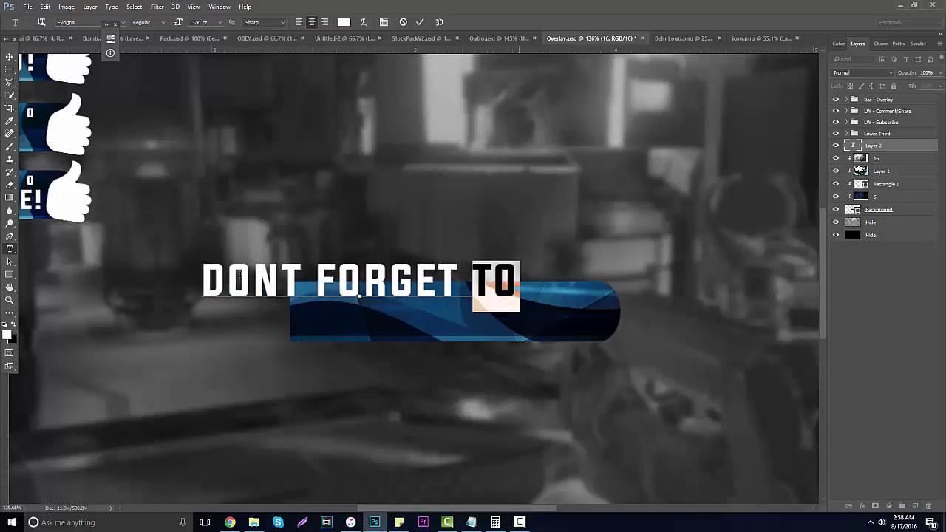
pyautogui.hotkey('ctrl', 'a')
pyautogui.moveTo(180, 25); pyautogui.dragTo(194, 26)
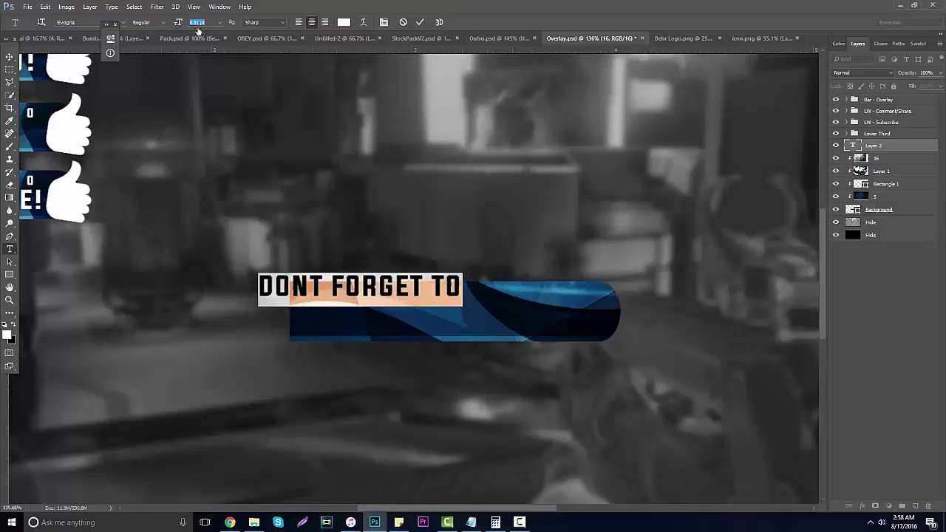
pyautogui.click(384, 23)
pyautogui.moveTo(714, 120); pyautogui.dragTo(715, 121)
pyautogui.hotkey('ctrl', 'Return')
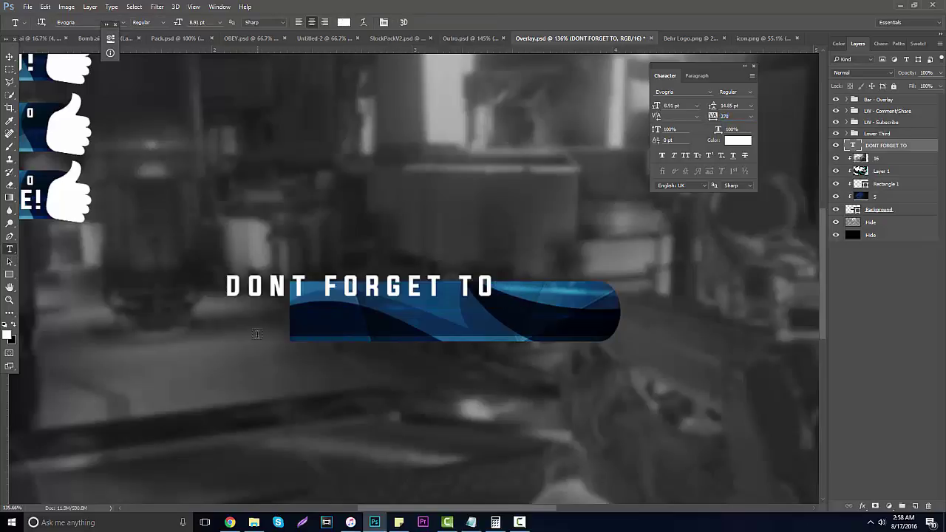
# Type 'LEAVE A LIKE!' with low letter spacing at 17.91 pt
pyautogui.write('LEAVE A LIKE!')
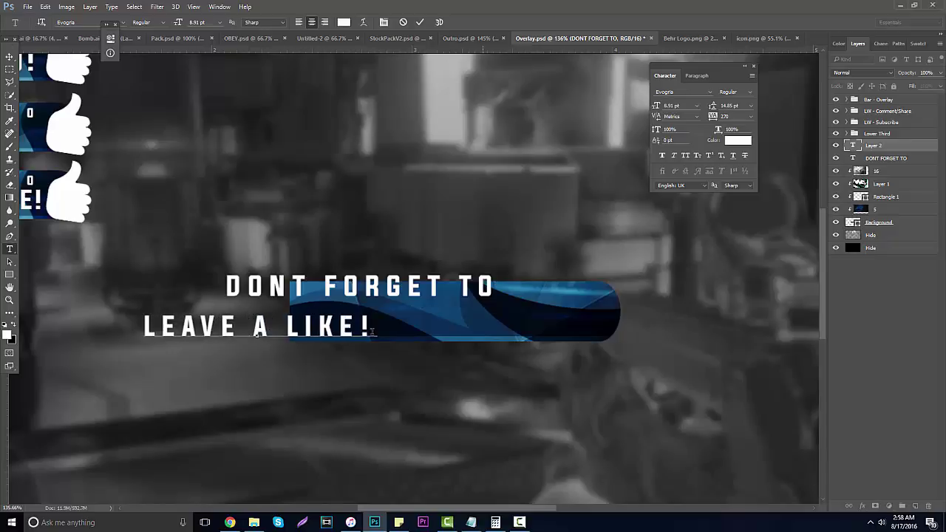
pyautogui.hotkey('shift', 'Left')
pyautogui.hotkey('shift', 'Left')
pyautogui.hotkey('shift', 'Left')
pyautogui.hotkey('shift', 'Left')
pyautogui.hotkey('shift', 'Left')
pyautogui.hotkey('shift', 'Left')
pyautogui.hotkey('shift', 'Left')
pyautogui.hotkey('shift', 'Left')
pyautogui.hotkey('shift', 'Left')
pyautogui.hotkey('shift', 'Left')
pyautogui.hotkey('shift', 'Left')
pyautogui.hotkey('shift', 'Left')
pyautogui.hotkey('shift', 'Left')
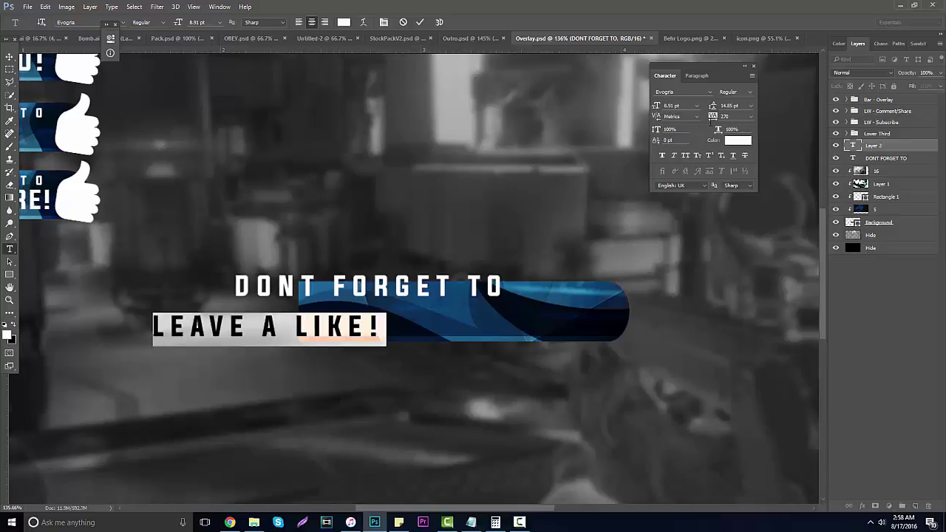
pyautogui.write('0')
pyautogui.press('Return')
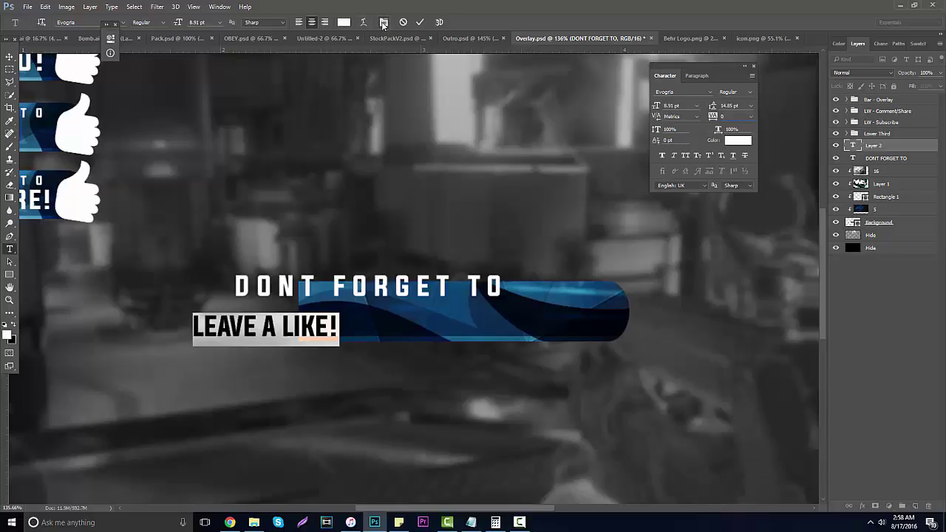
pyautogui.moveTo(713, 118)
pyautogui.mouseDown()
pyautogui.moveTo(725, 118)
pyautogui.moveTo(715, 119)
pyautogui.mouseUp()
pyautogui.moveTo(656, 107); pyautogui.dragTo(668, 107)
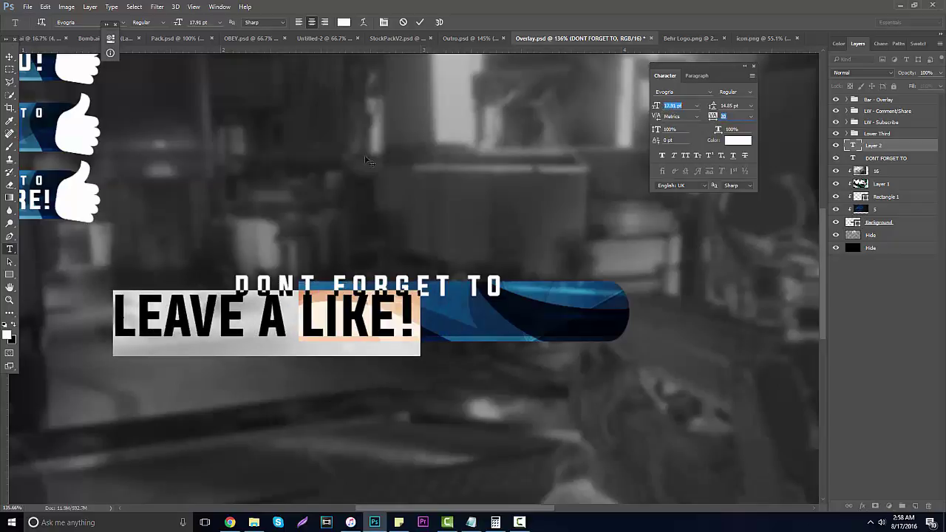
# Scale LEAVE A LIKE! to about 89% and place it under the first line
pyautogui.click(9, 58)
pyautogui.moveTo(219, 210); pyautogui.dragTo(351, 232)
pyautogui.hotkey('ctrl', 't')
pyautogui.moveTo(540, 360); pyautogui.dragTo(503, 342)
pyautogui.press('Return')
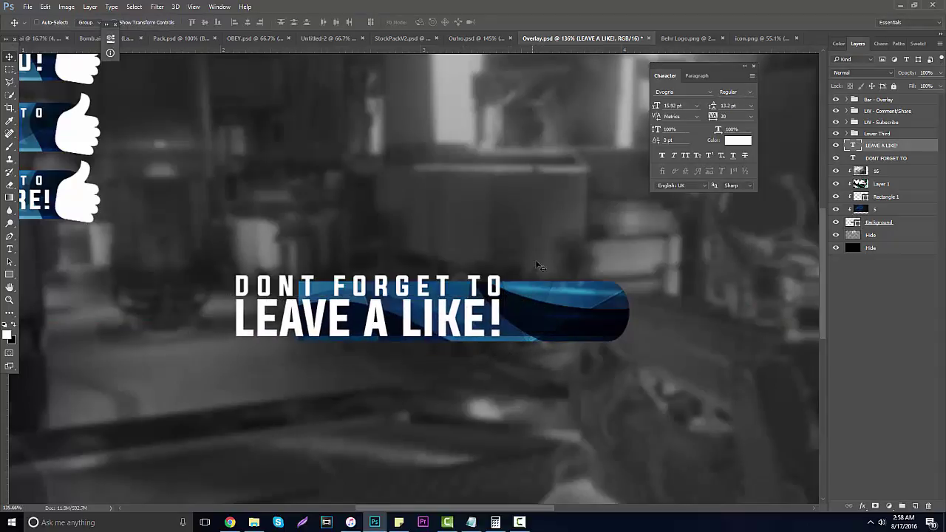
pyautogui.moveTo(406, 318); pyautogui.dragTo(406, 318)
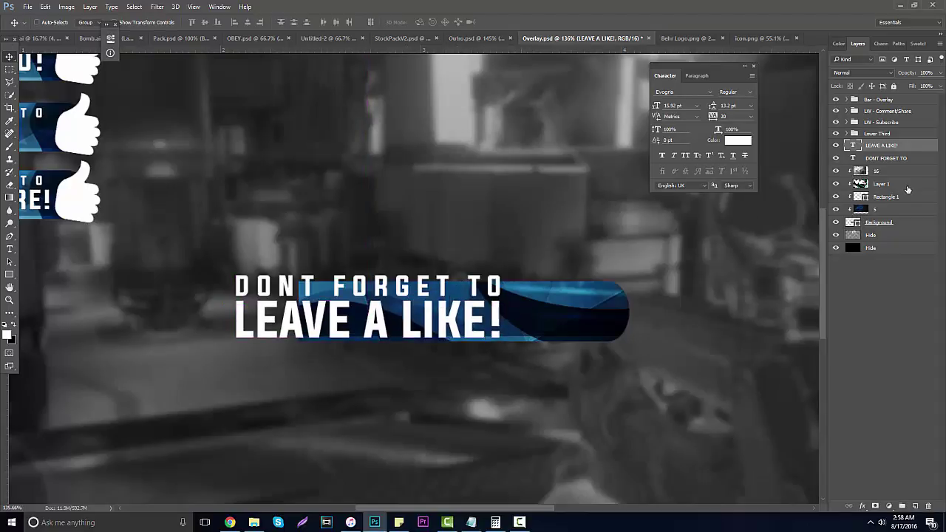
# Select both text lines, move them onto the bar and scale them to about 62%
pyautogui.keyDown('shift'); pyautogui.click(892, 159); pyautogui.keyUp('shift')
pyautogui.moveTo(408, 284); pyautogui.dragTo(406, 268)
pyautogui.moveTo(476, 268); pyautogui.dragTo(523, 312)
pyautogui.hotkey('ctrl', 't')
# Confirm the 62% scale and nudge both text lines until centred on the pill bar
pyautogui.press('Return')
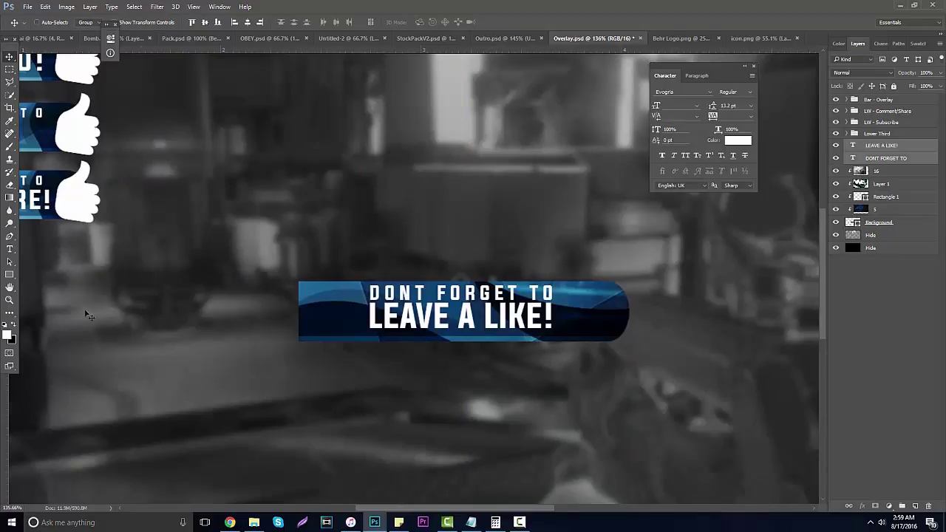
pyautogui.moveTo(485, 320); pyautogui.dragTo(497, 329)
pyautogui.press('z')
pyautogui.press('v')
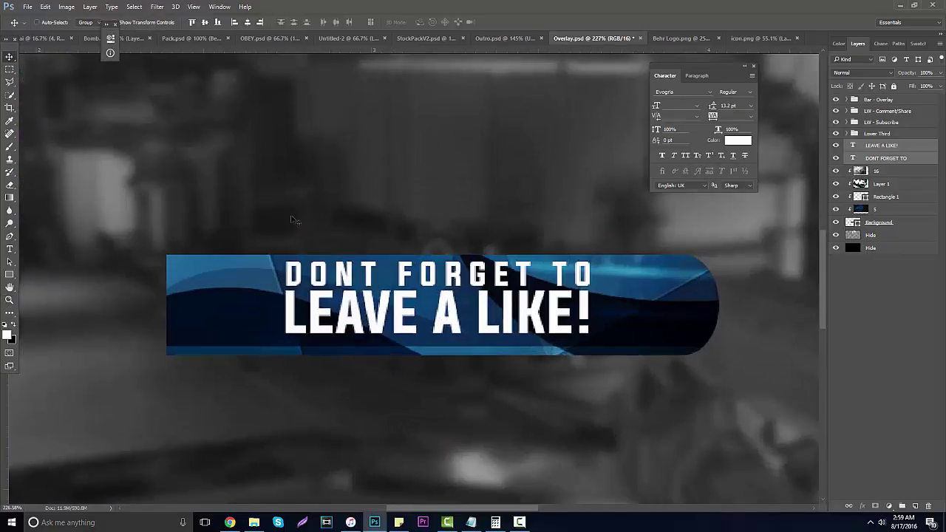
pyautogui.moveTo(400, 290); pyautogui.dragTo(400, 293)
pyautogui.press('z')
pyautogui.moveTo(473, 296); pyautogui.dragTo(423, 289)
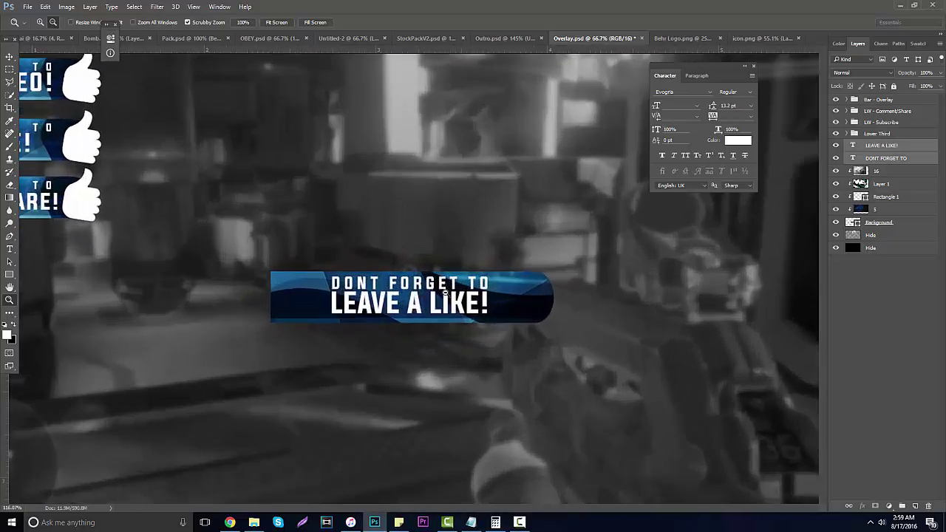
# In a new browser tab, search flaticon.com for 'thumbs up' icons
pyautogui.click(230, 523)
pyautogui.click(110, 8)
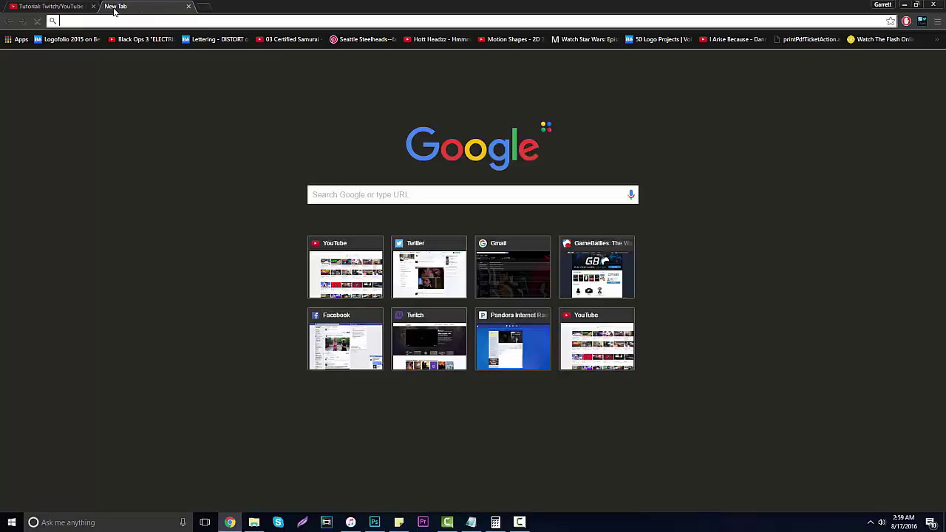
pyautogui.write('flaticon')
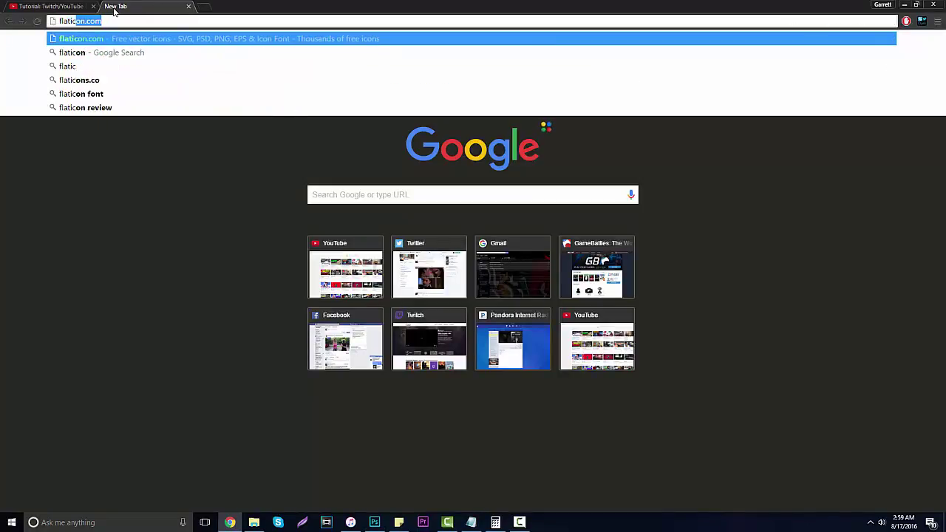
pyautogui.press('Return')
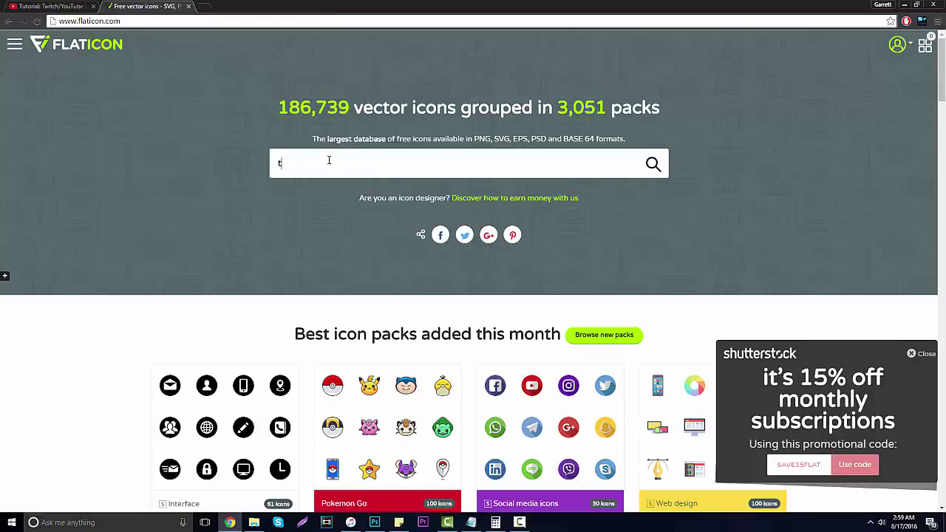
pyautogui.write('humbs up')
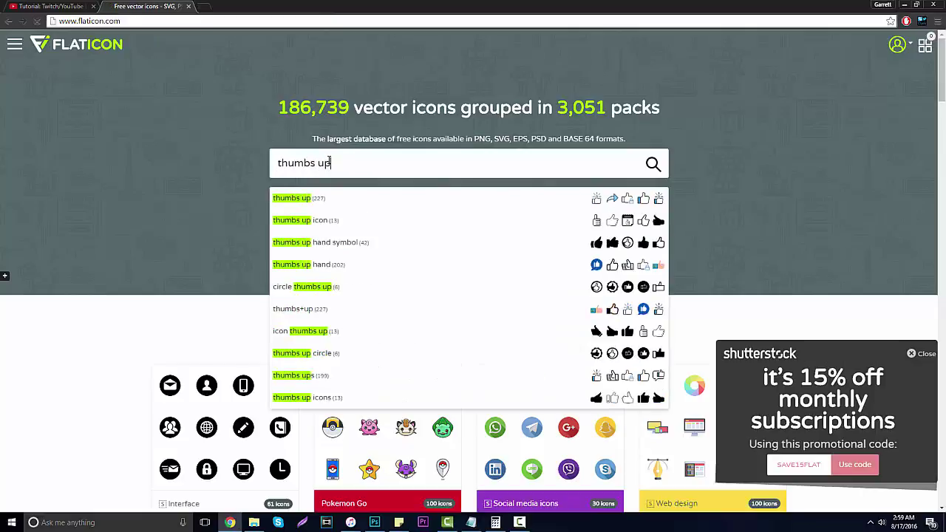
pyautogui.press('Return')
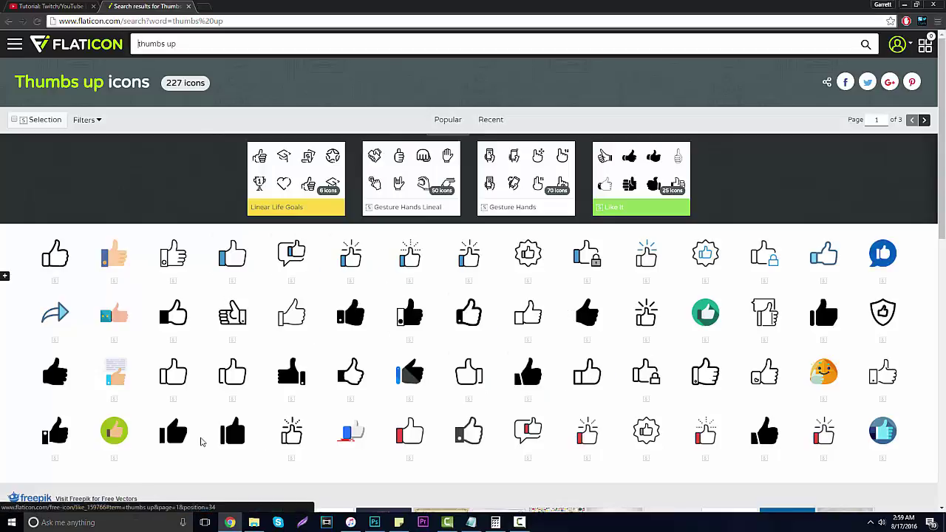
pyautogui.write('2')
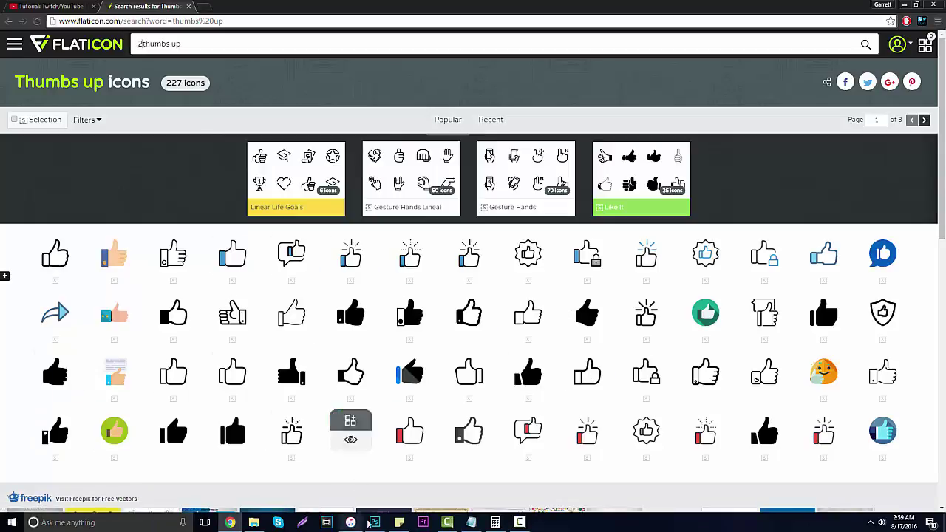
# Back in Photoshop, open icon.png and drag the thumbs-up icon toward another document
pyautogui.click(374, 523)
pyautogui.click(9, 57)
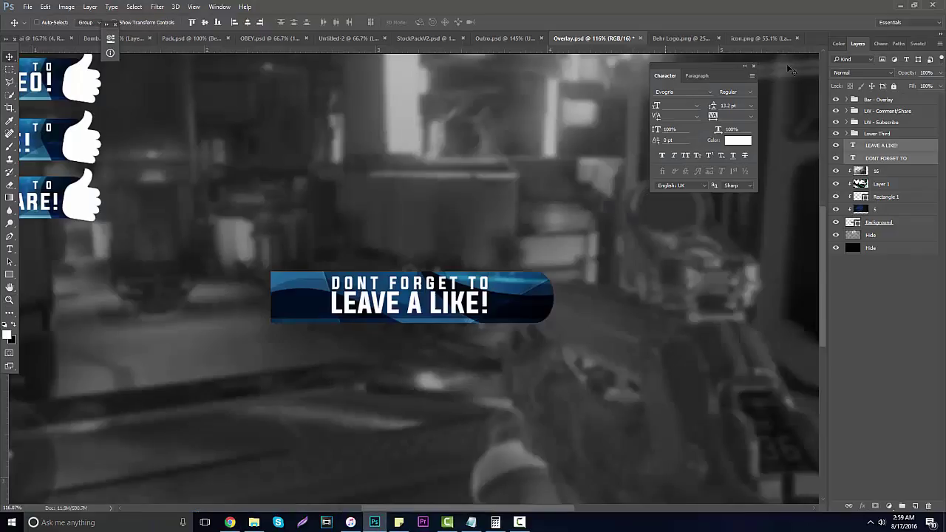
pyautogui.click(765, 39)
pyautogui.moveTo(414, 240); pyautogui.dragTo(429, 38)
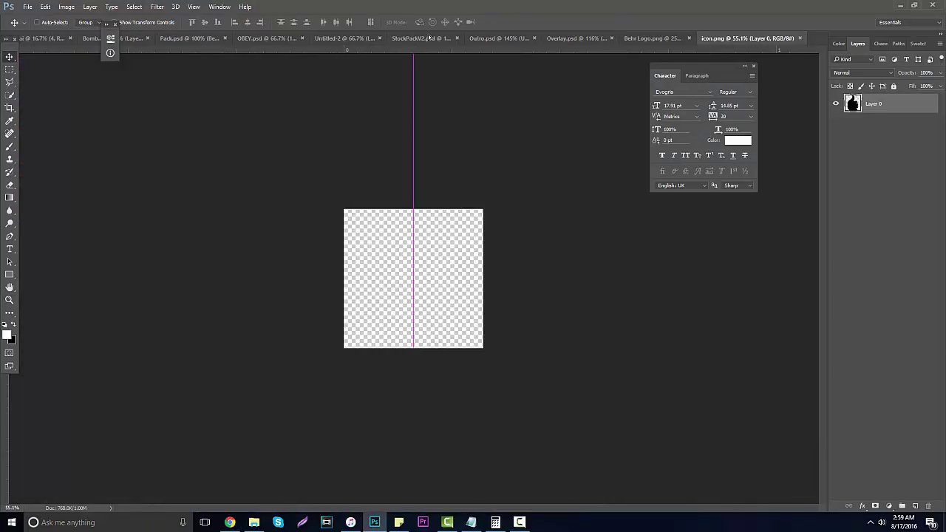